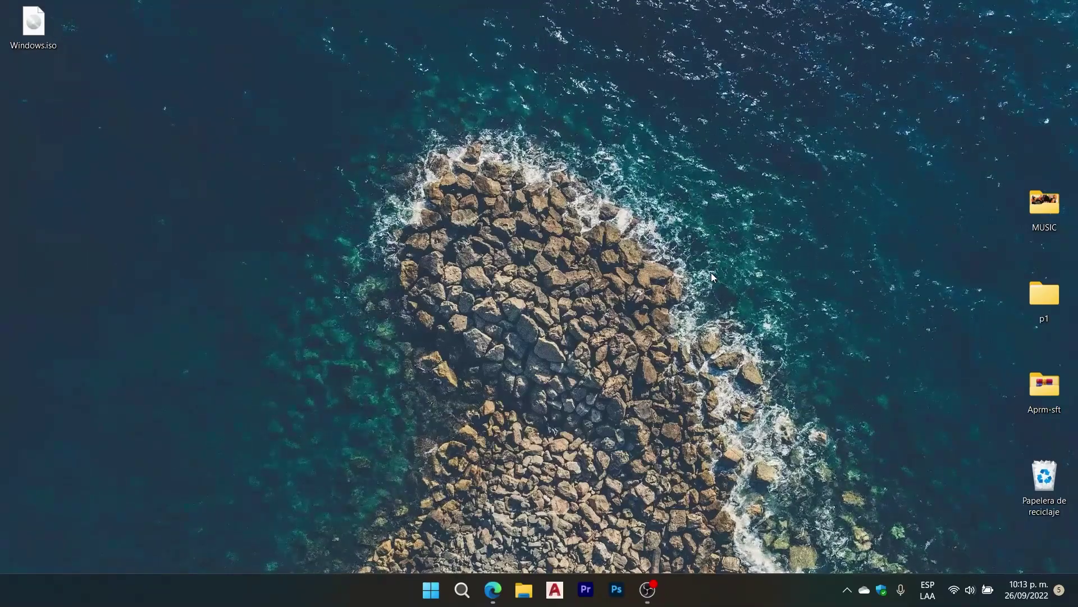
- Check the installed Windows version with winver and close the About Windows window
click(462, 588)
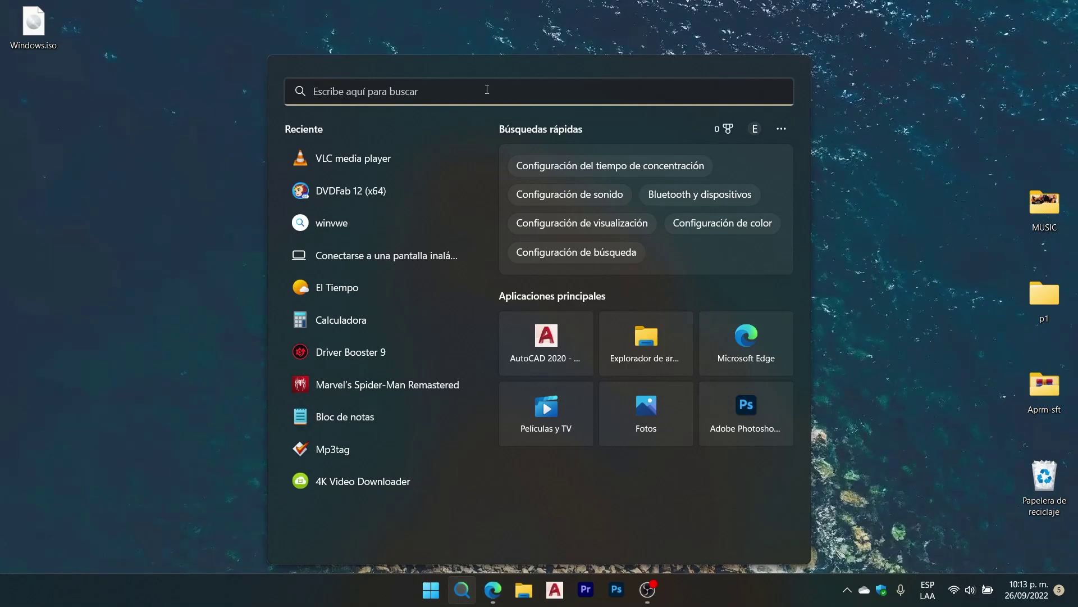
text(winver)
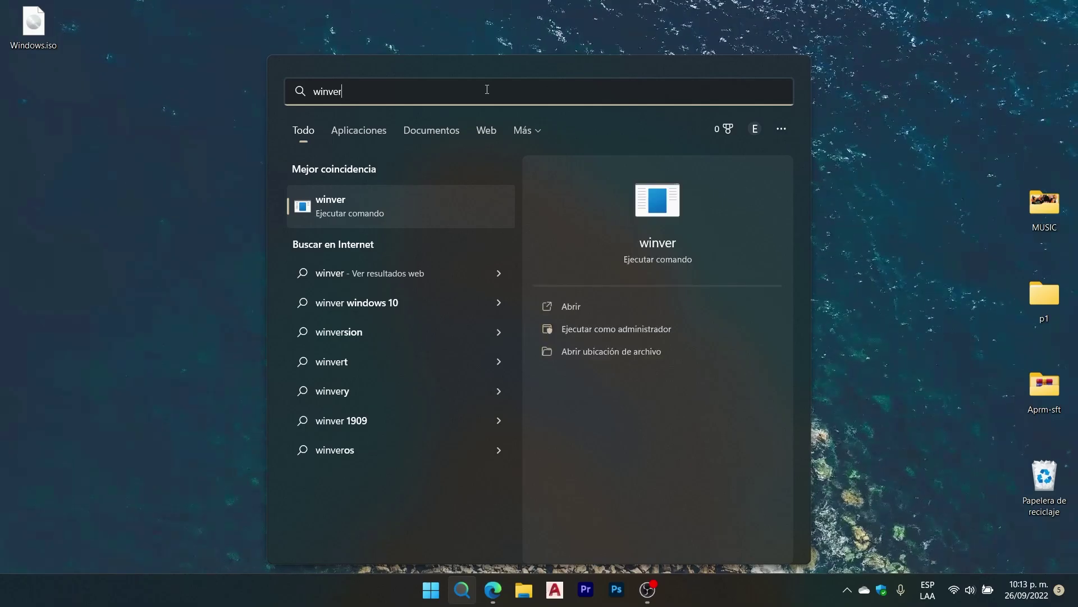
key(Return)
drag(210, 40, 504, 95)
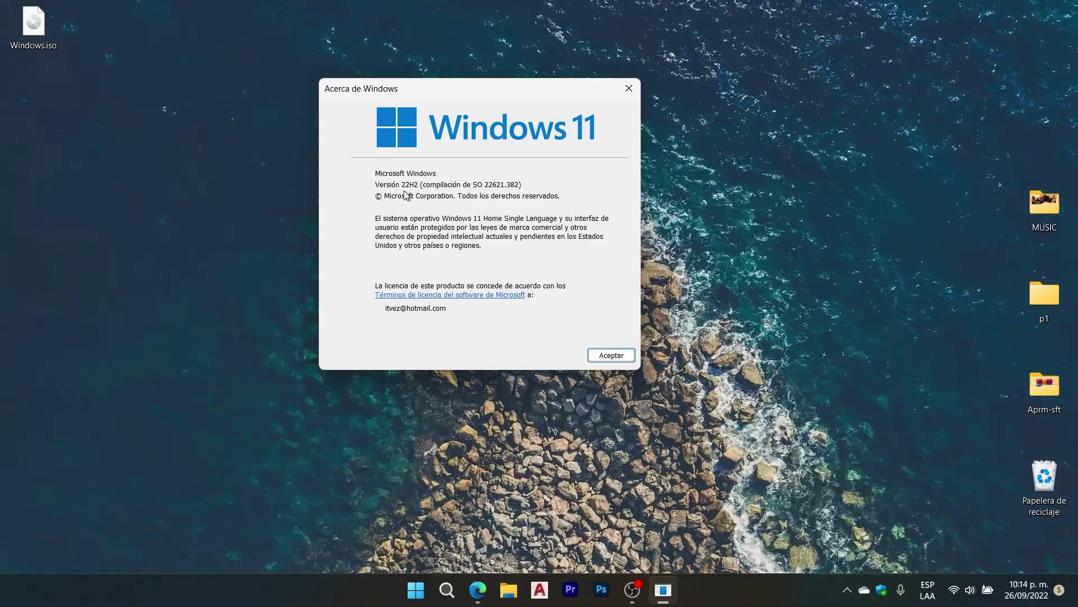
click(615, 356)
- Check the processor model in Device Manager and close it
right_click(432, 590)
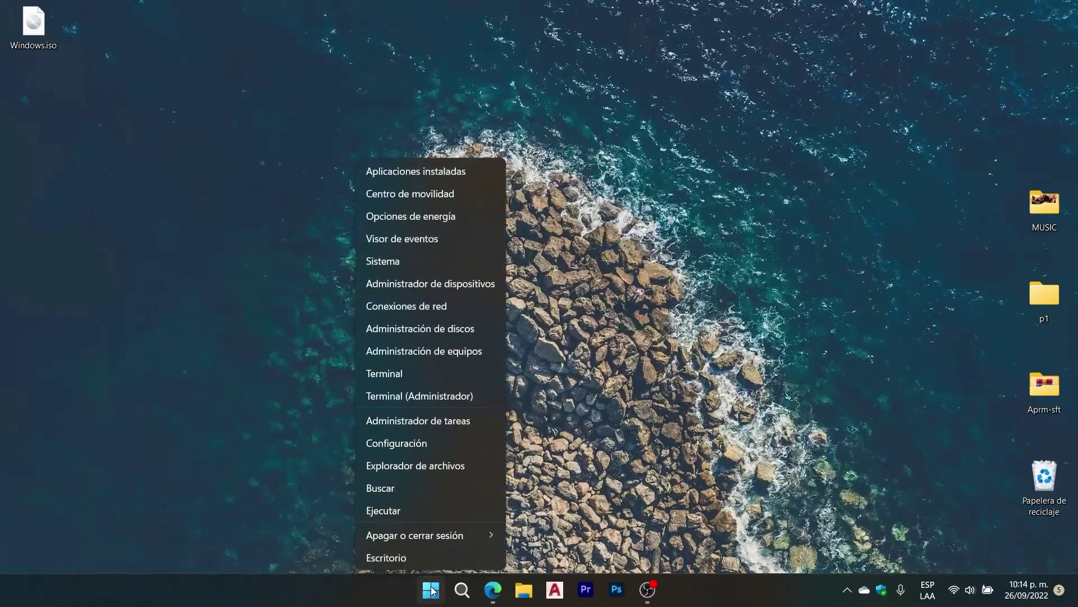
click(430, 284)
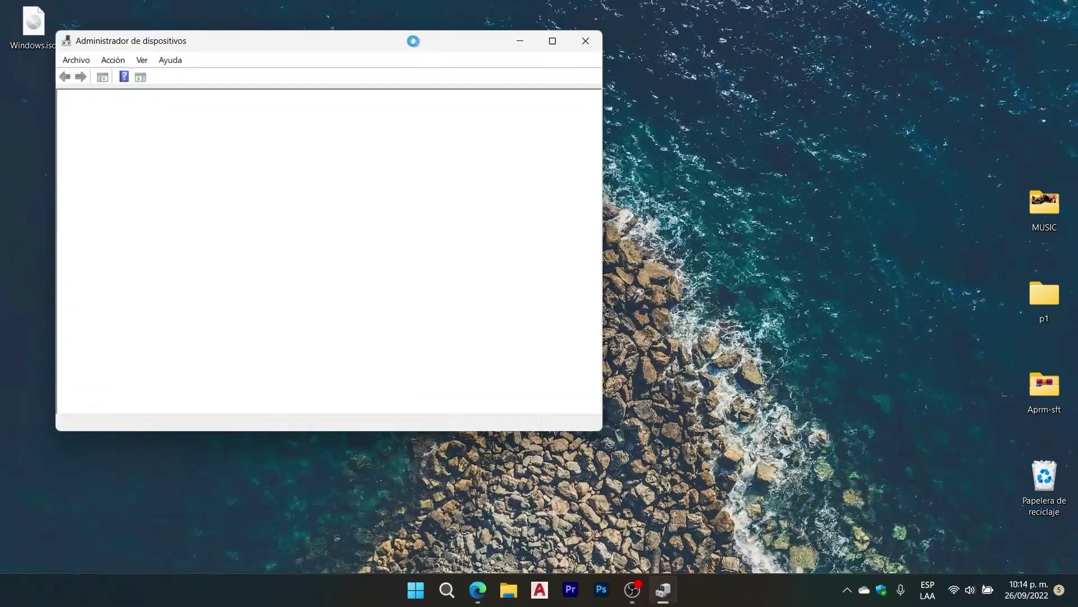
drag(412, 42, 657, 67)
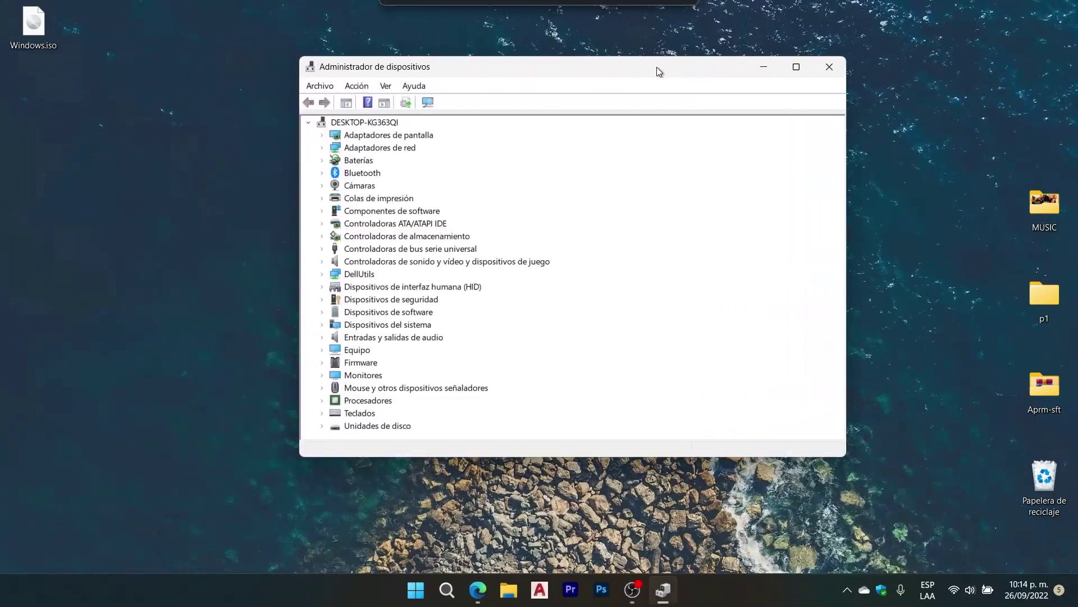
click(322, 401)
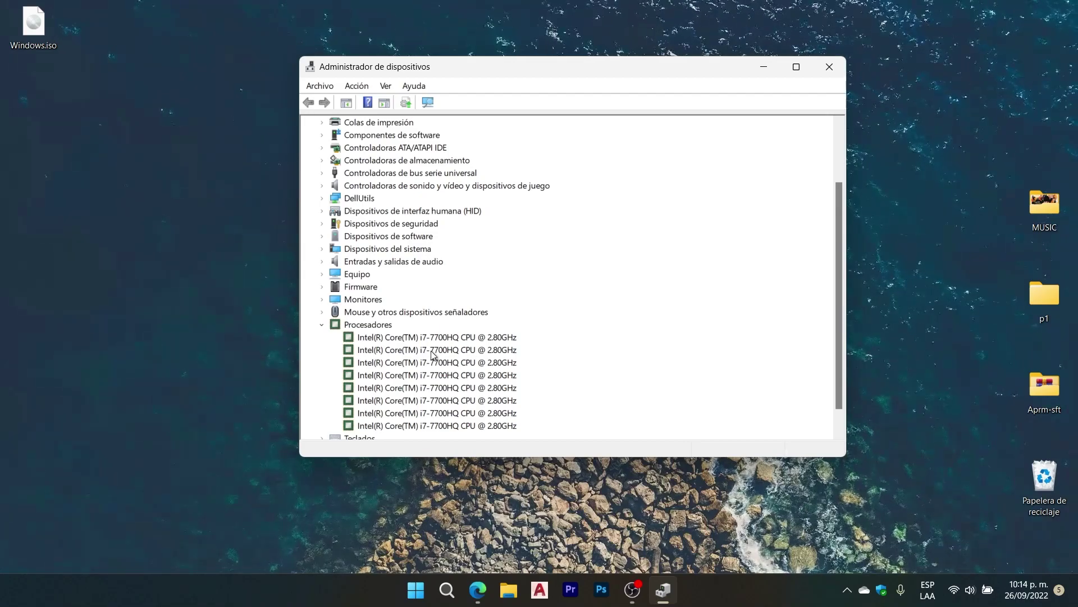
scroll(434, 355, down, 1)
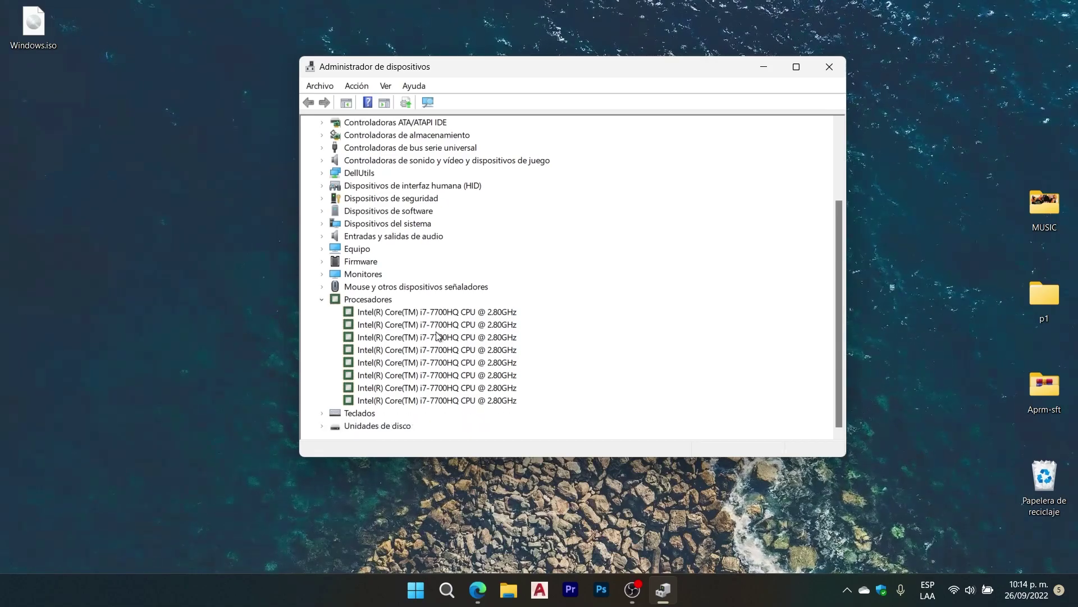
click(829, 67)
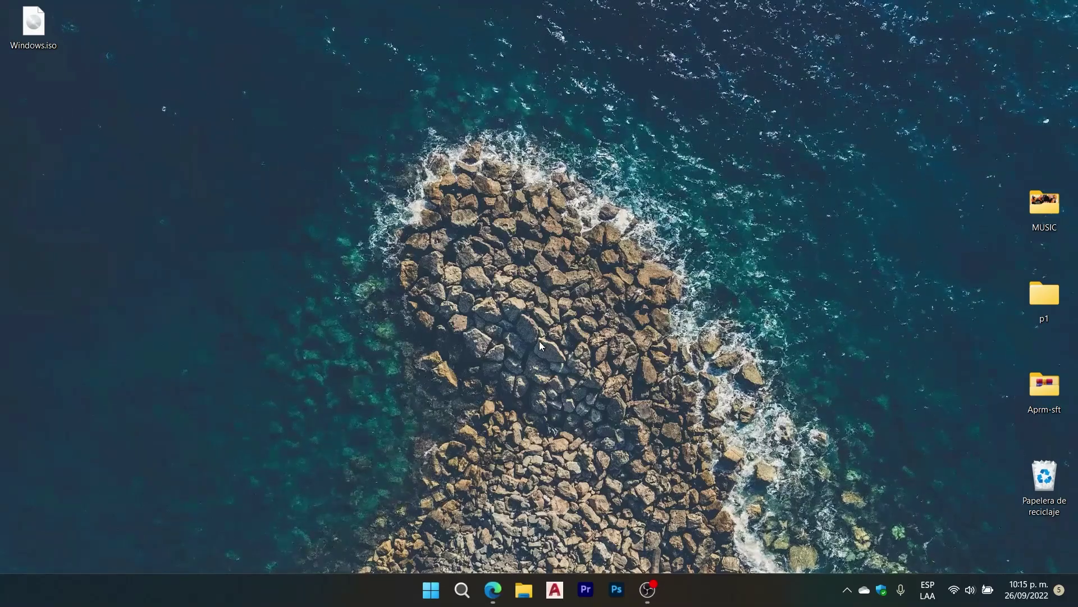
- Switch to Microsoft Edge and download and run mediacreationtool.exe from the Windows 11 installation media section of Microsoft's download page
click(493, 590)
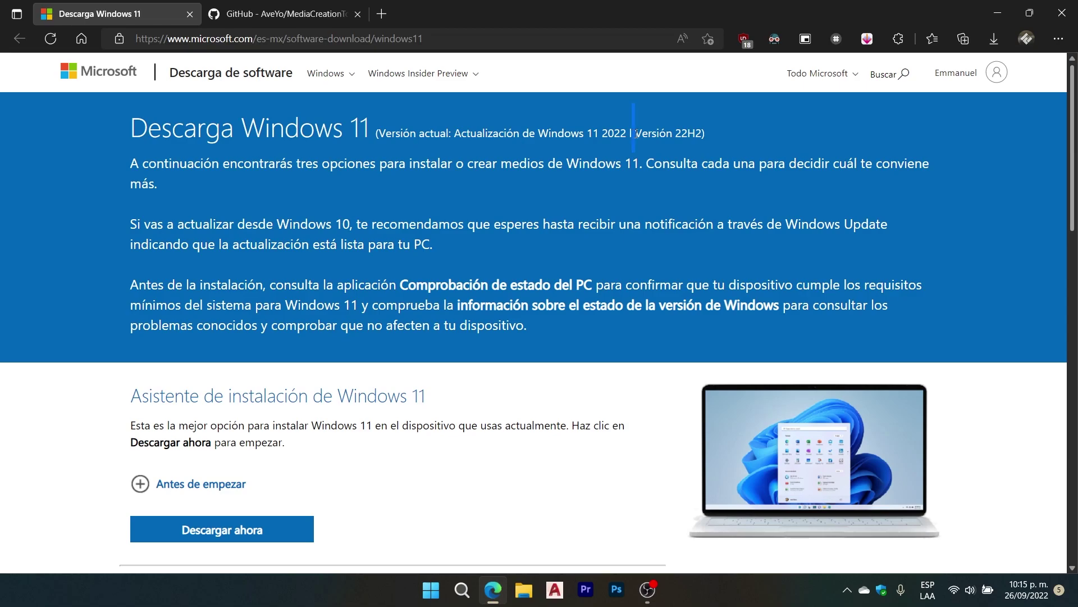
click(709, 133)
scroll(550, 169, down, 5)
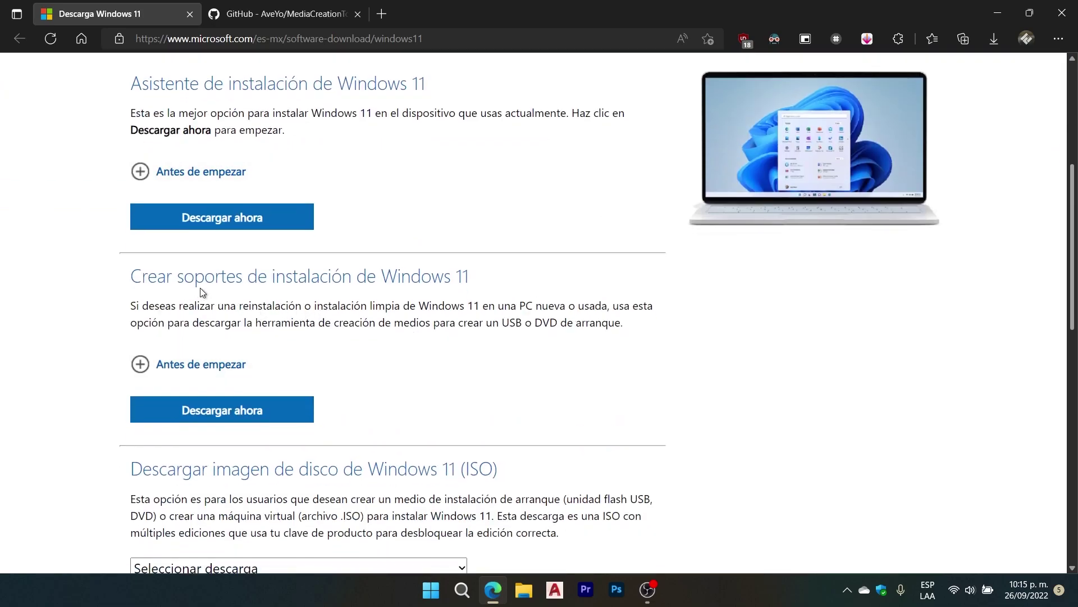
scroll(363, 292, down, 3)
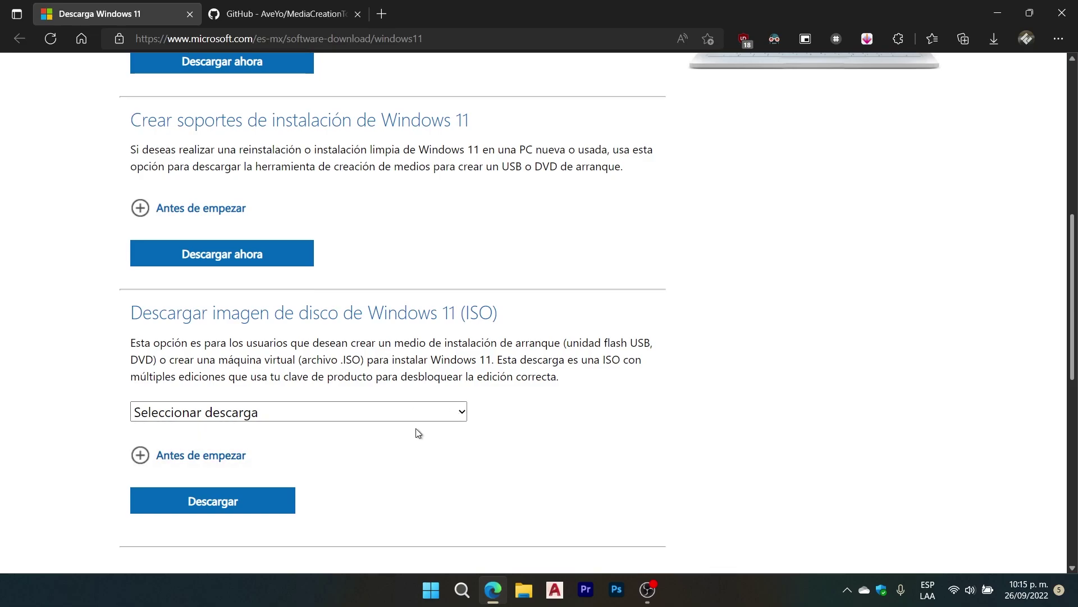
scroll(449, 393, up, 4)
scroll(443, 373, down, 3)
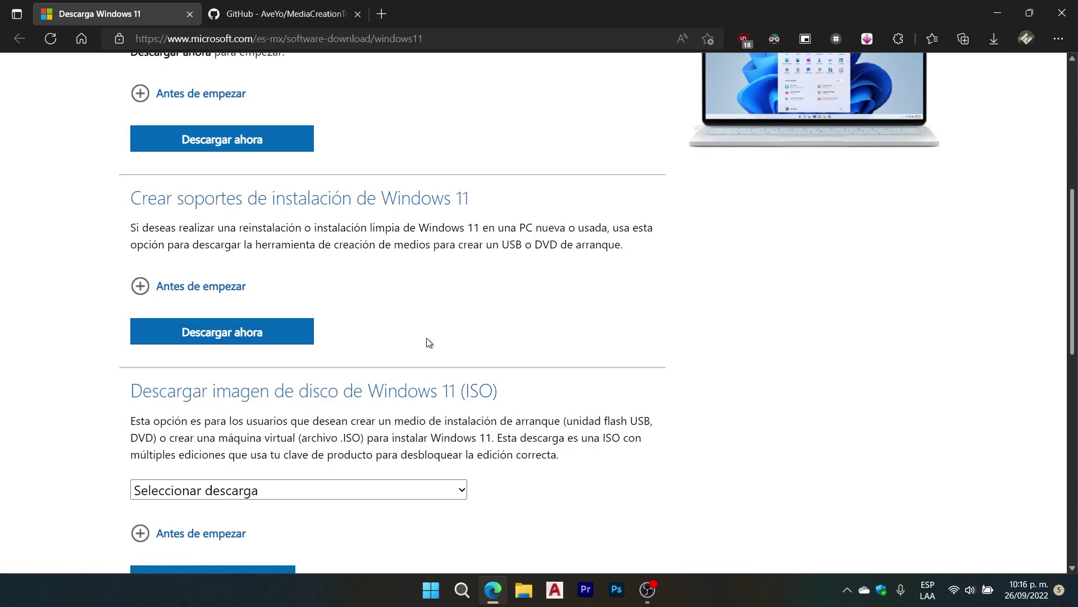
click(242, 341)
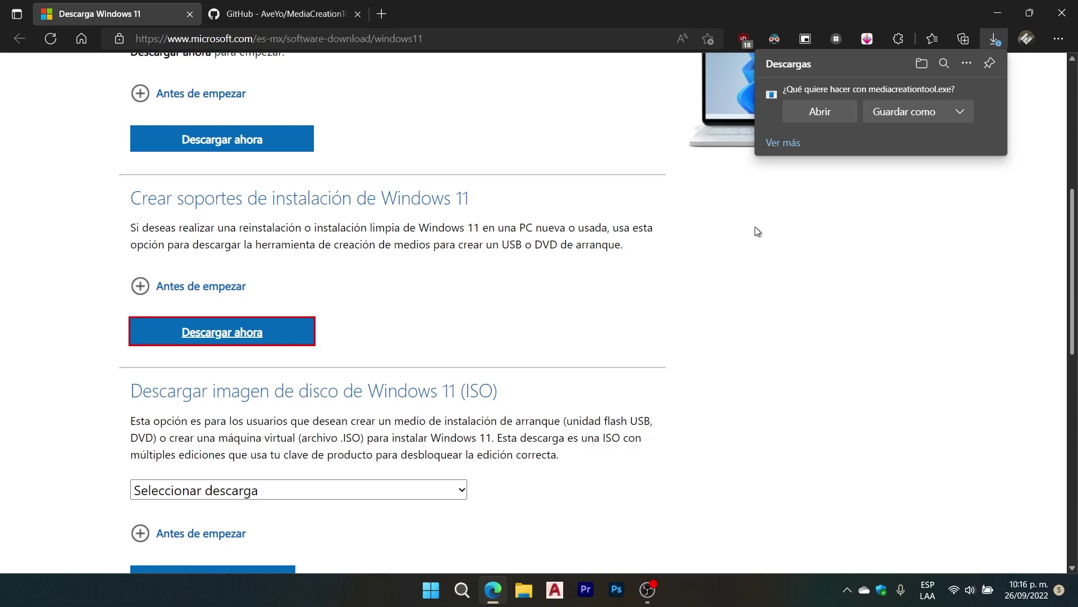
click(821, 112)
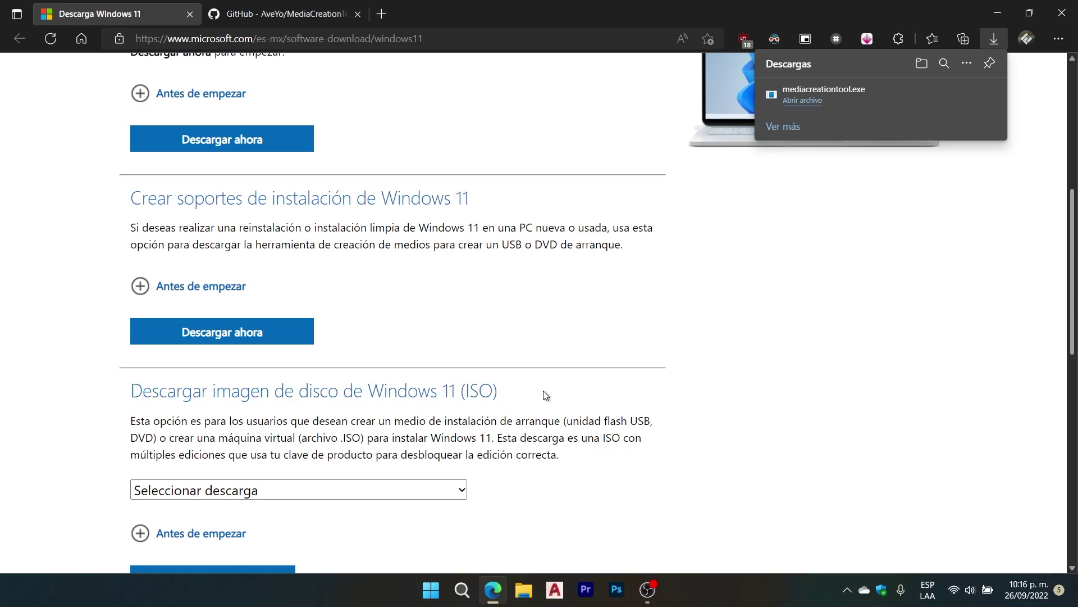
- Show the desktop, accept the setup's license terms, keep the recommended language and edition, and choose the ISO file as media
key(super+d)
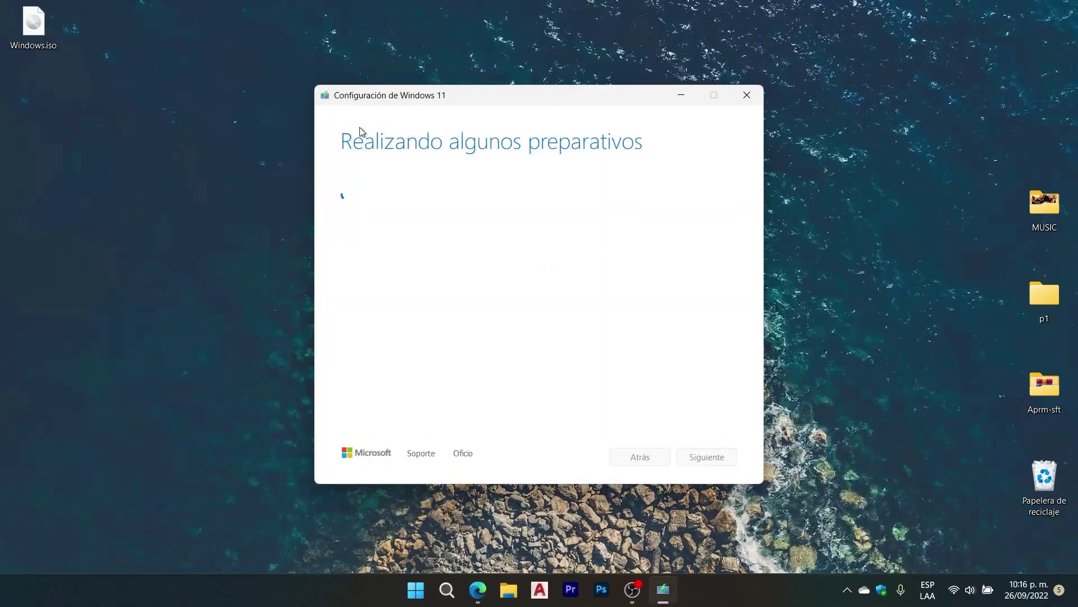
click(36, 26)
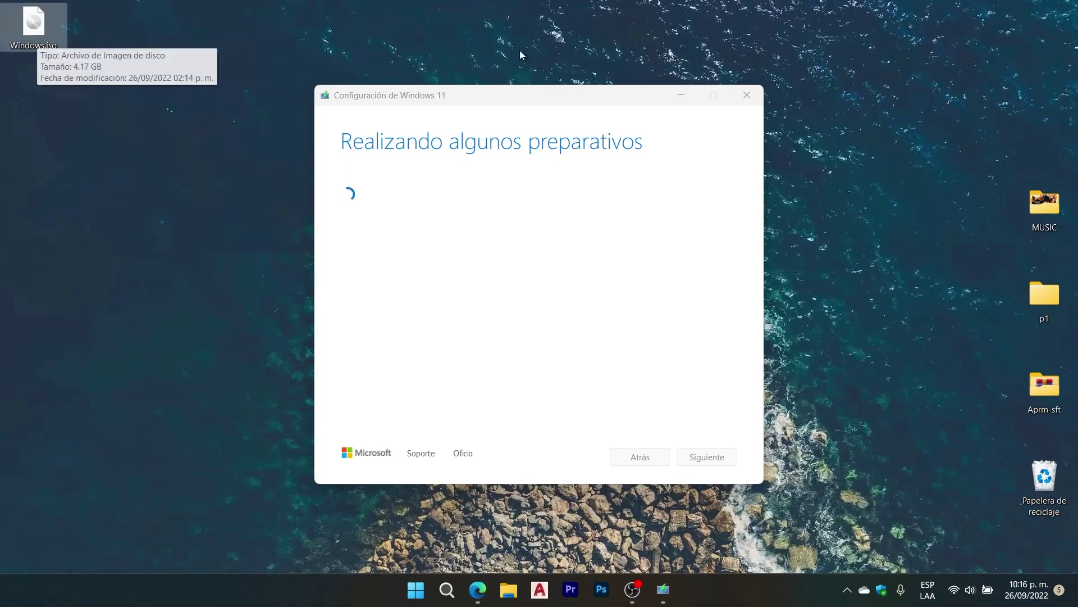
click(536, 96)
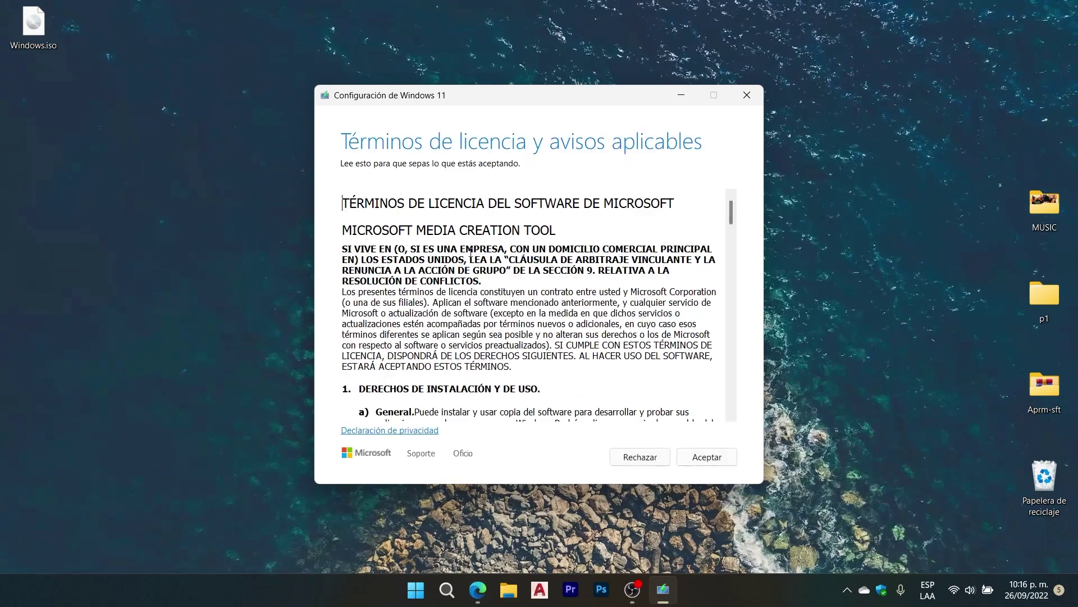
click(706, 456)
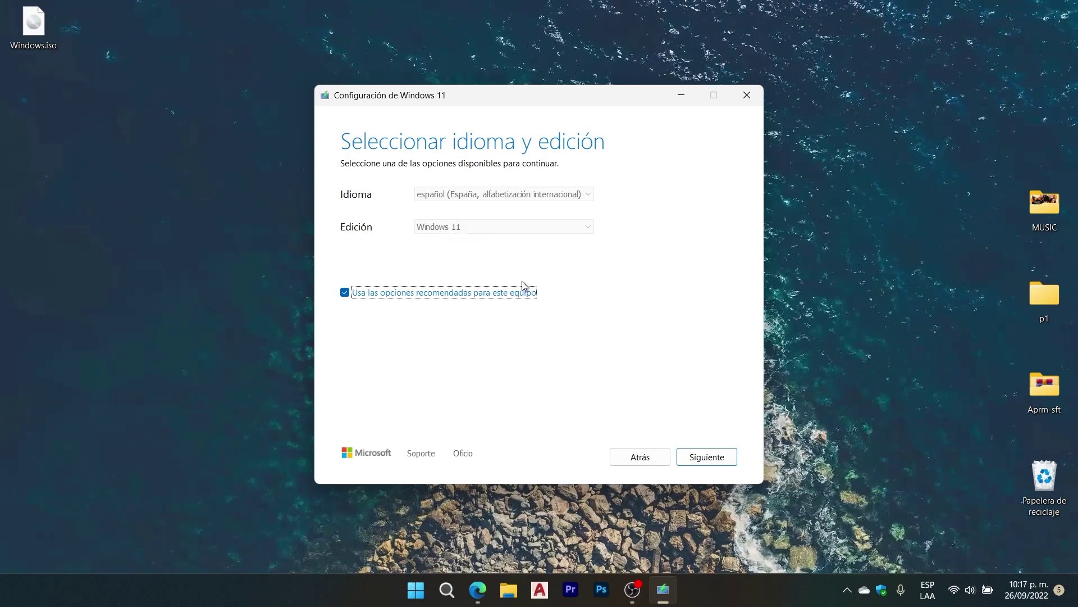
click(715, 458)
click(376, 235)
click(699, 458)
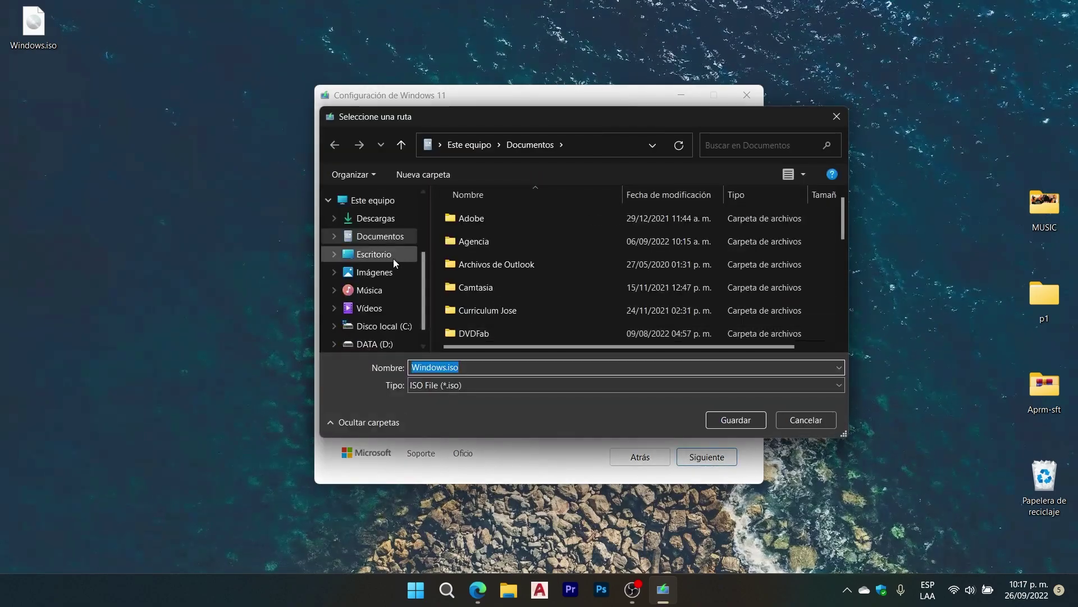
- Start downloading the image to the desktop as Windows2.iso, and exit the Windows 11 setup during the download
click(384, 256)
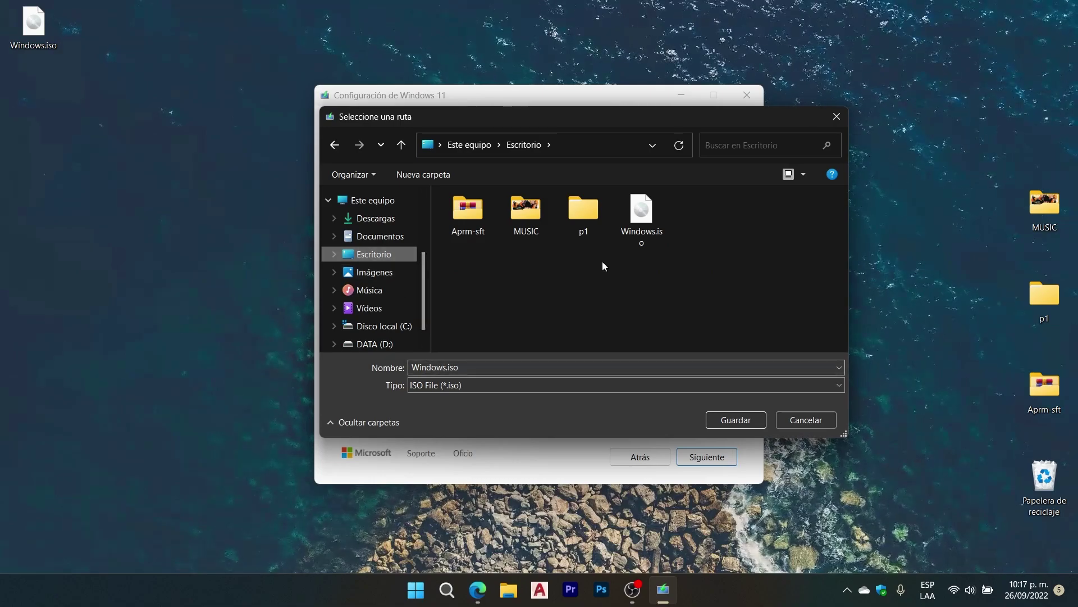
click(445, 368)
click(445, 367)
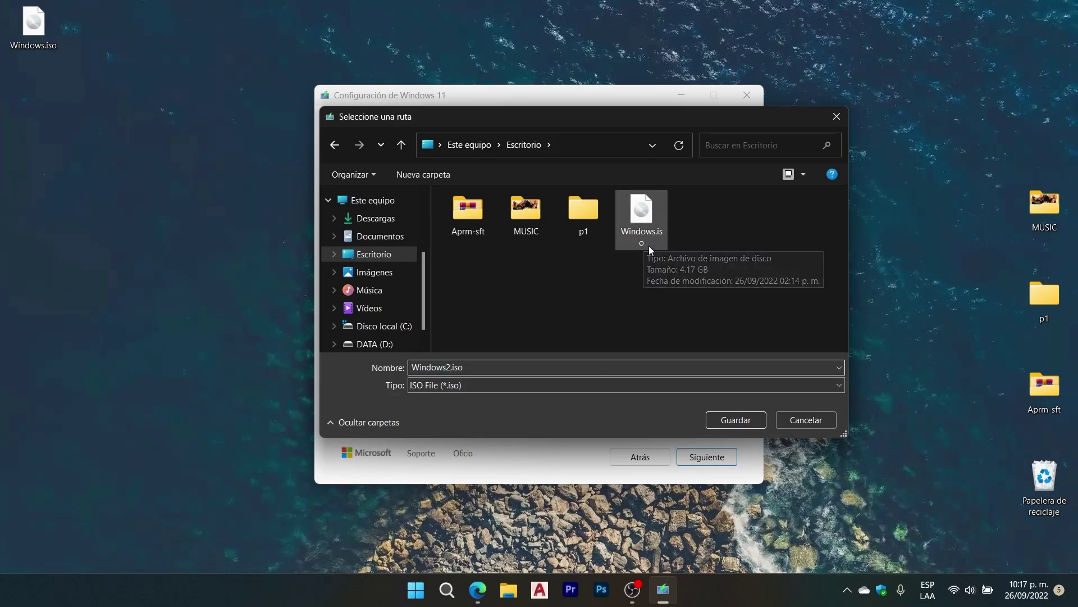
click(728, 422)
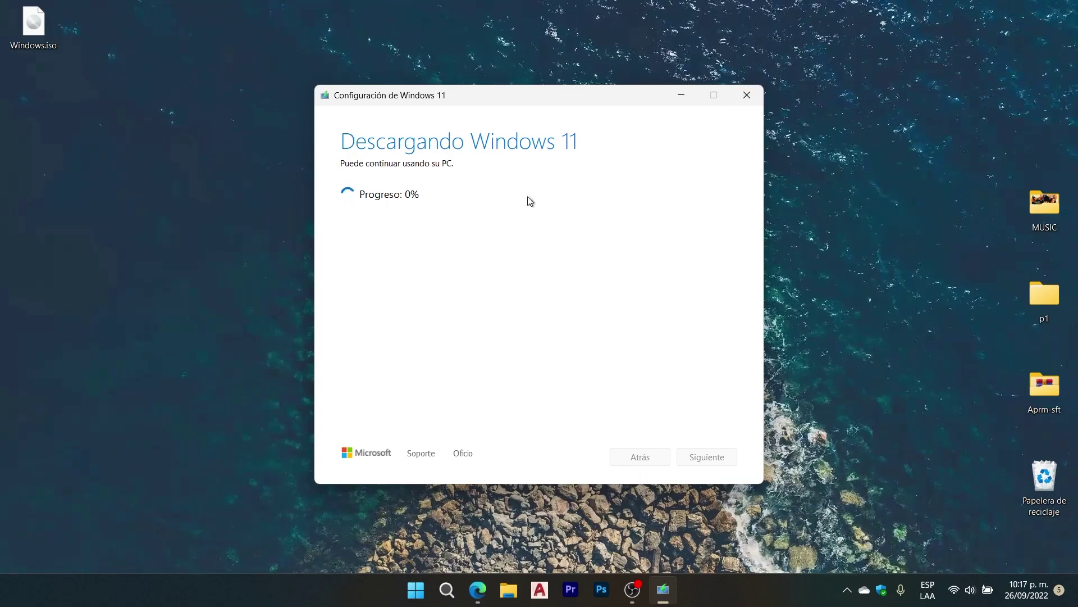
click(748, 99)
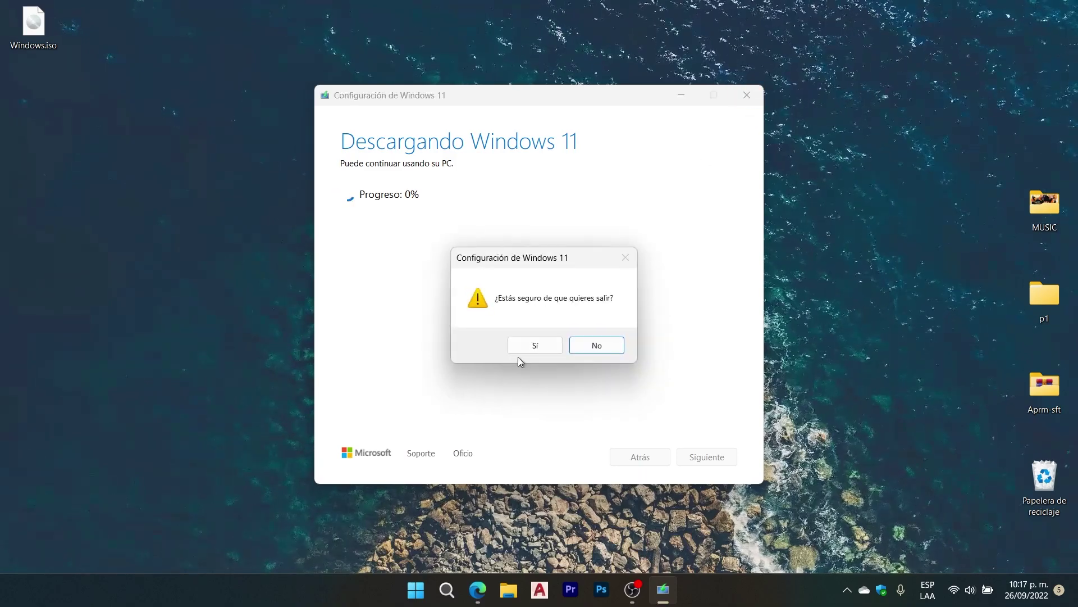
click(539, 348)
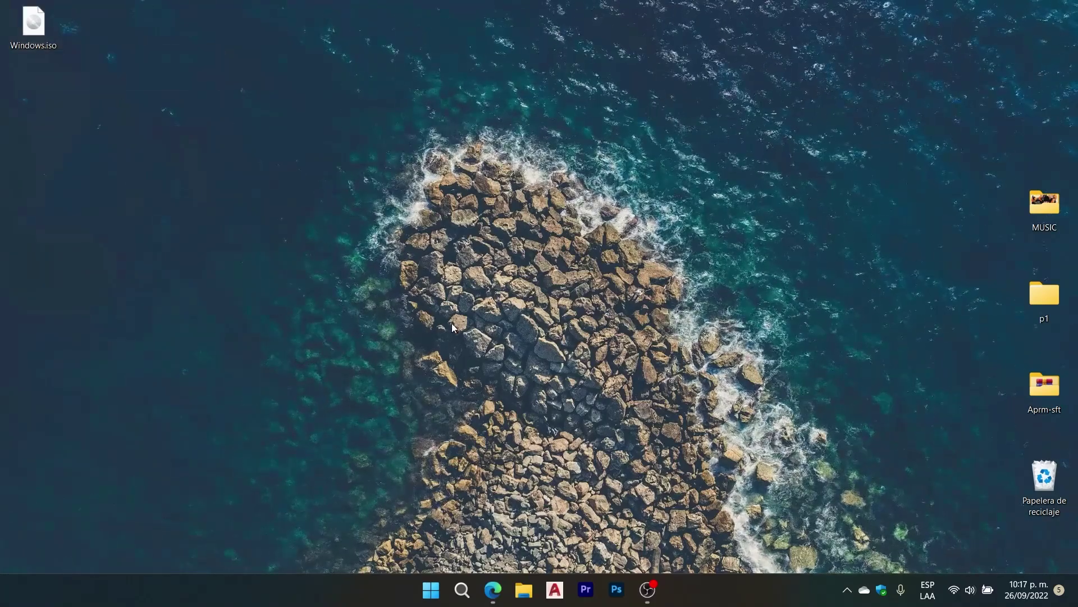
- Switch to Microsoft Edge, download the AveYo MediaCreationTool.bat repository from GitHub as a ZIP, and open the archive
click(492, 591)
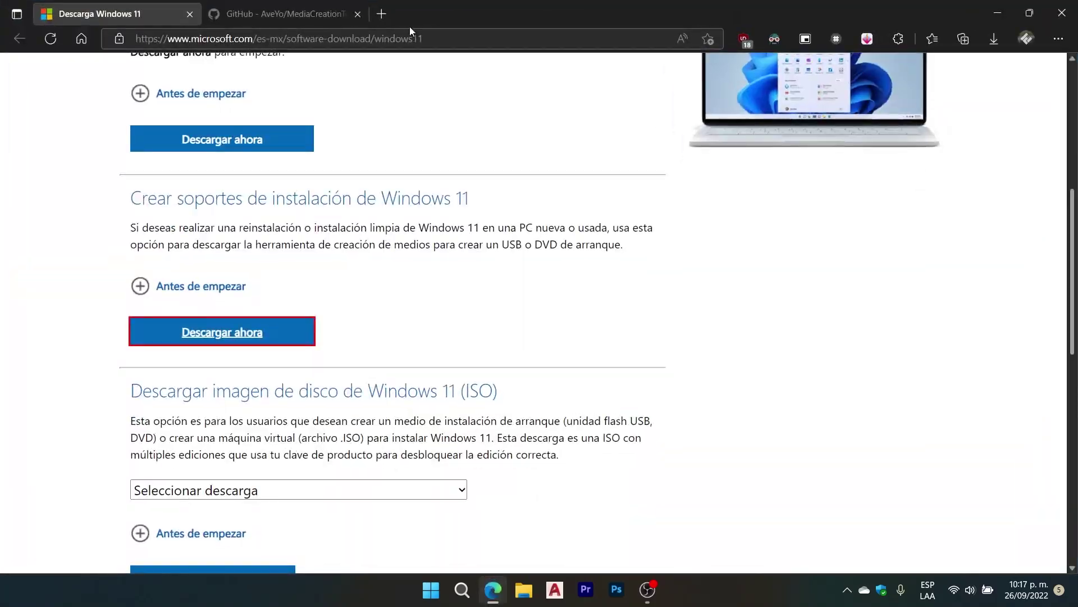
click(287, 12)
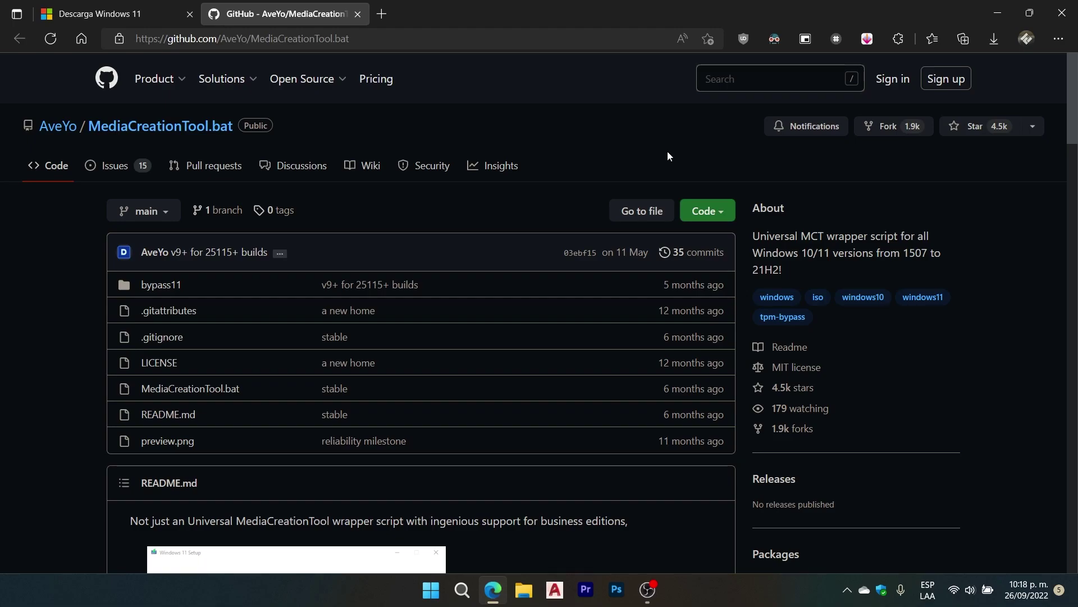
click(721, 216)
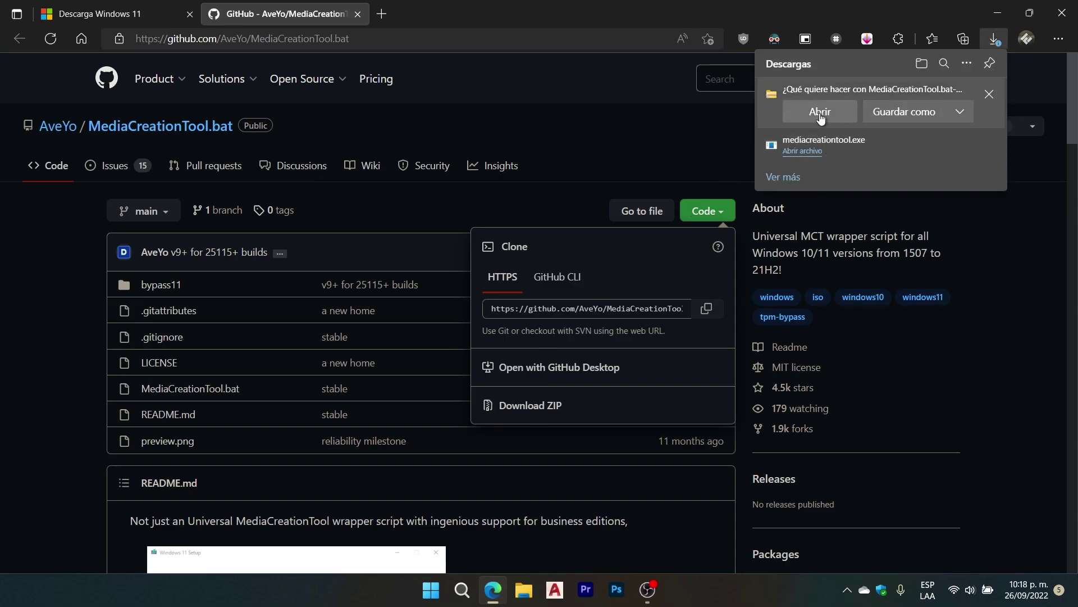
click(819, 112)
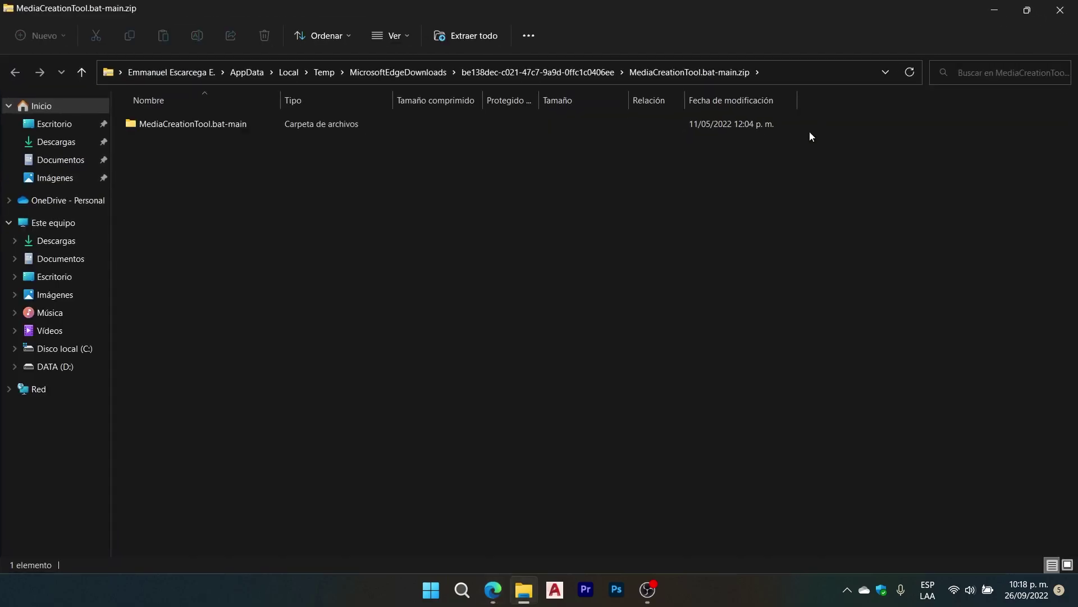
- Copy the MediaCreationTool.bat-main folder from the ZIP archive to the desktop
click(209, 123)
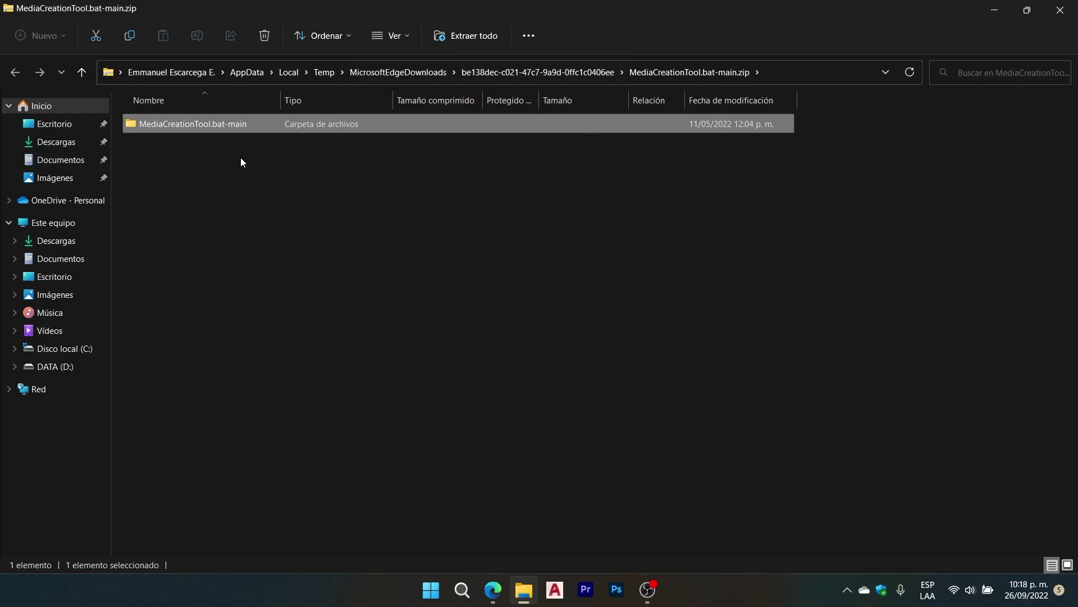
click(1005, 10)
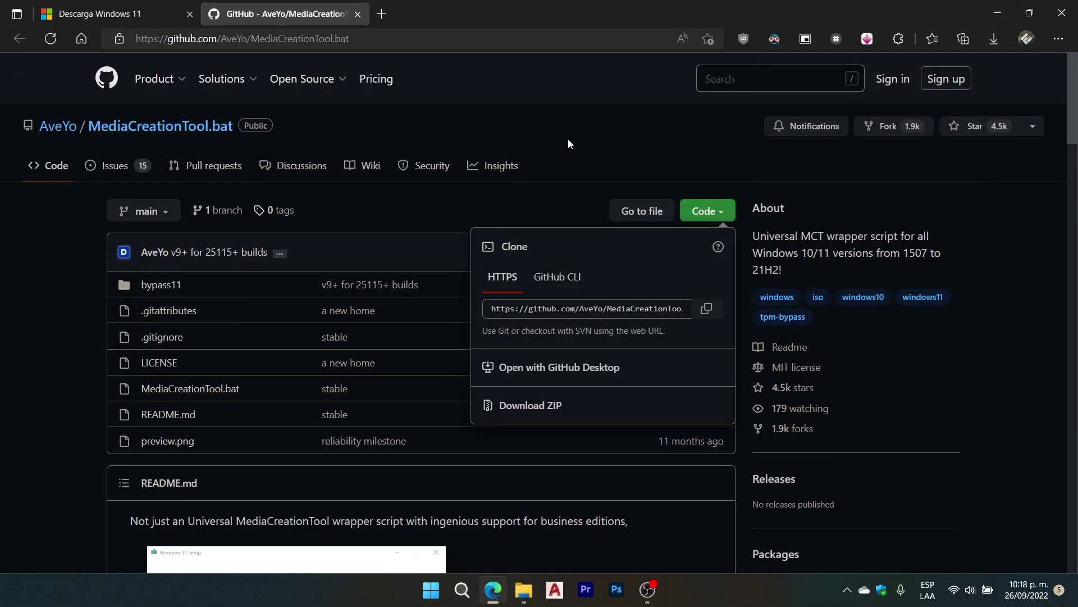
click(994, 11)
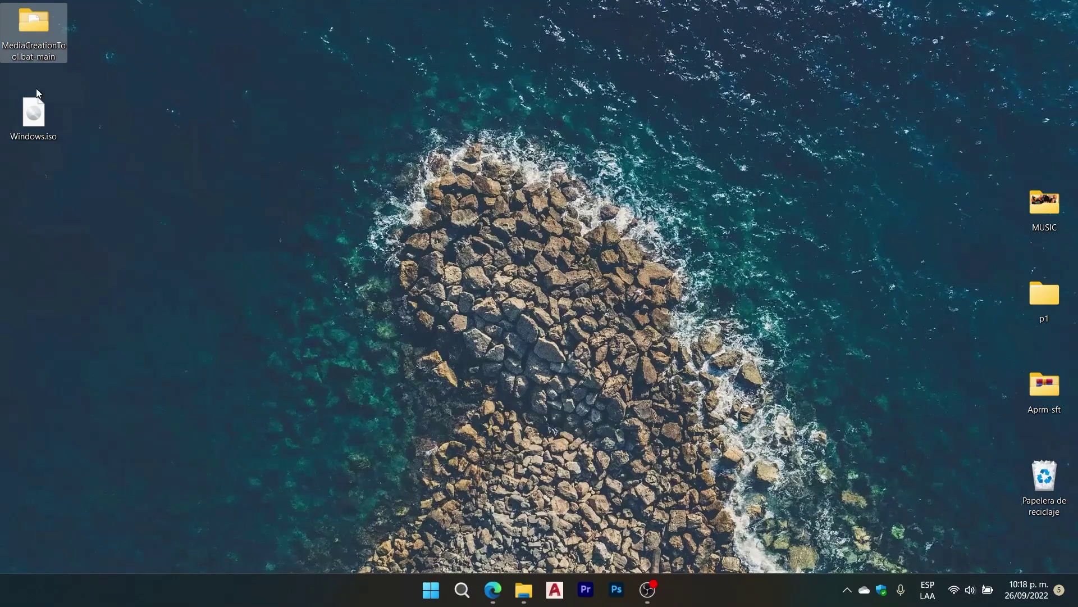
- Open the bypass11 folder inside the desktop's MediaCreationTool.bat-main folder
click(42, 40)
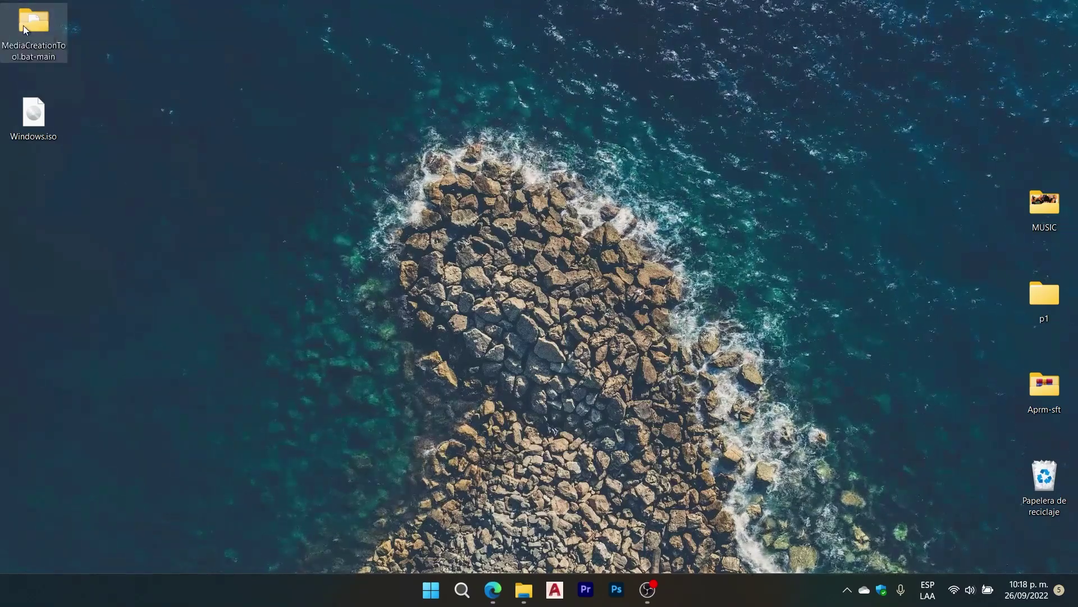
double_click(22, 26)
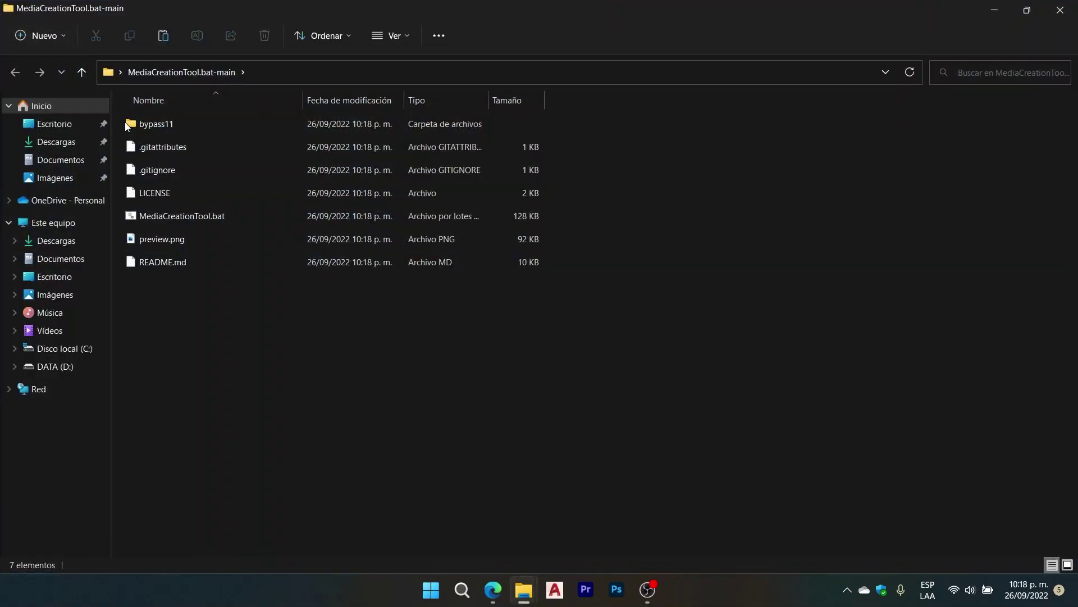
double_click(159, 126)
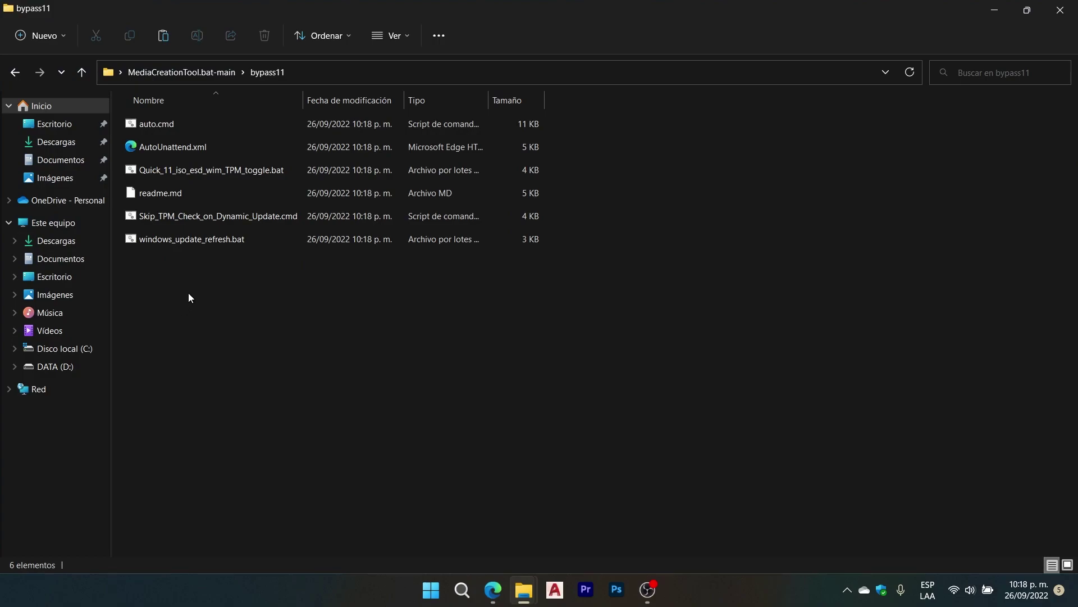
- Run Skip_TPM_Check_on_Dynamic_Update.cmd as administrator, allow it past the SmartScreen block, and close the bypass11 folder
click(157, 218)
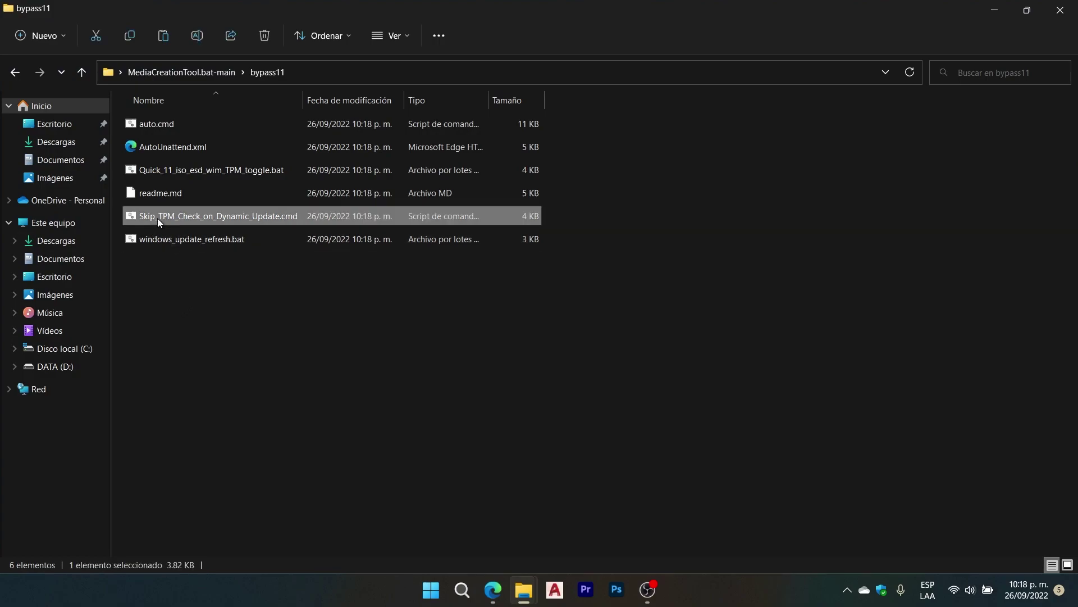
right_click(212, 216)
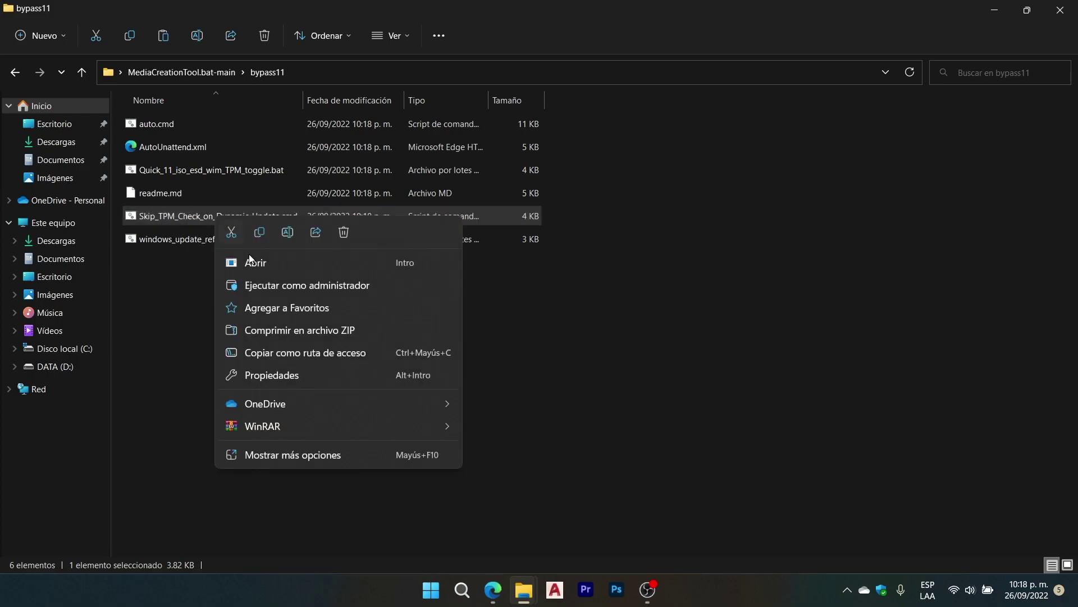
click(308, 284)
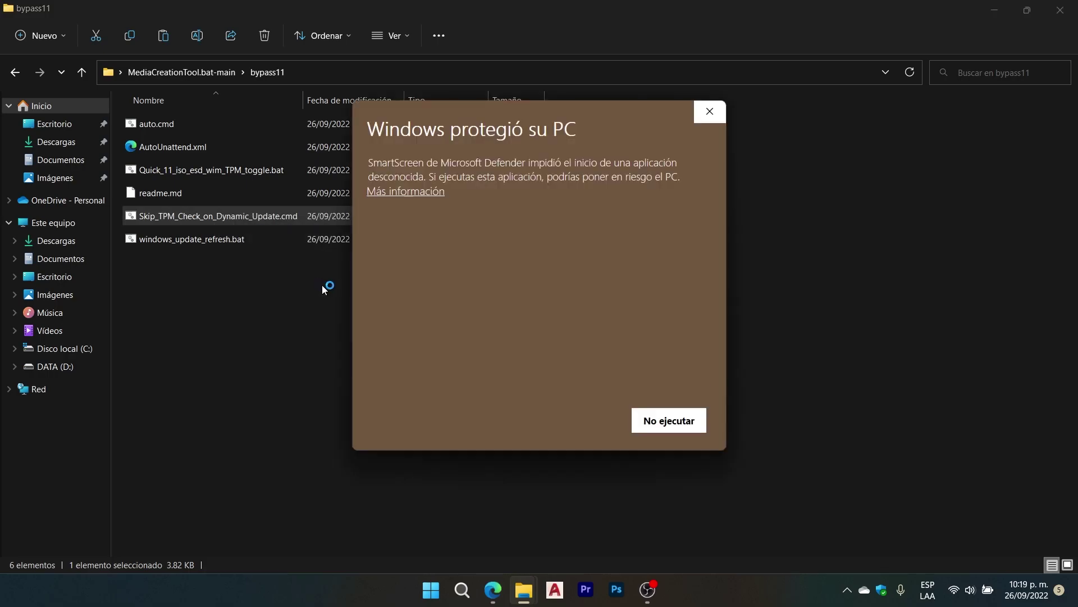
click(425, 193)
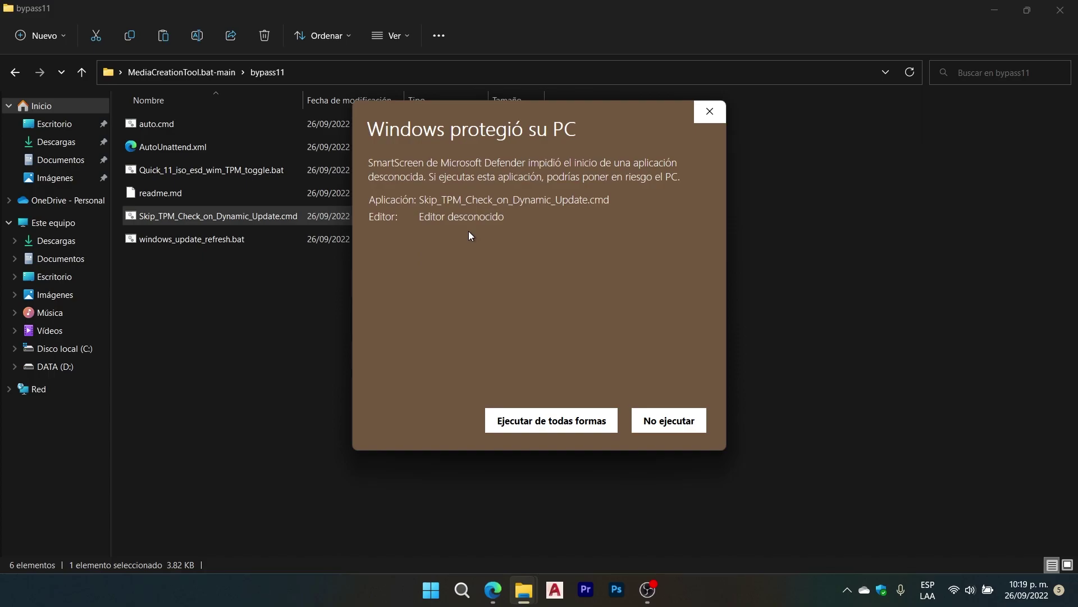
click(552, 426)
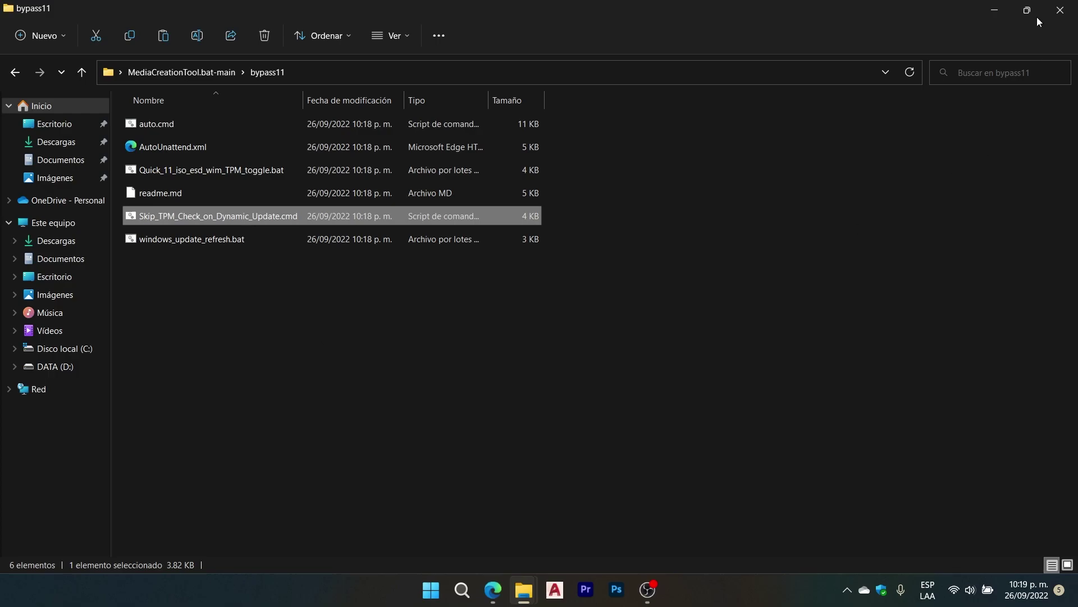
click(1059, 11)
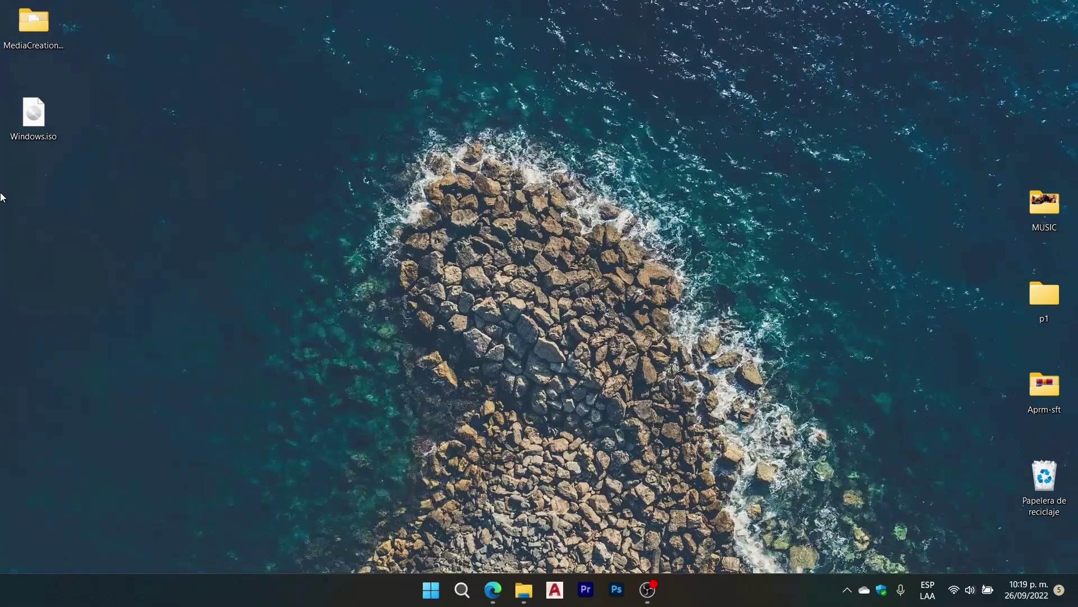
- Mount Windows.iso from the desktop, launch setup.exe from the mounted drive, and minimize the drive's window
right_click(38, 123)
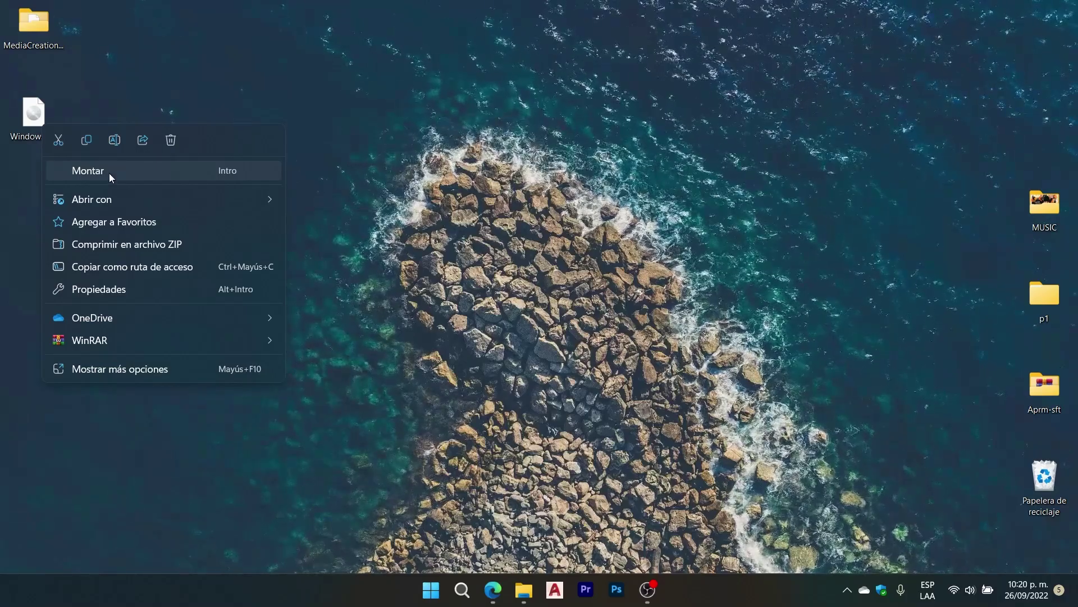
click(87, 170)
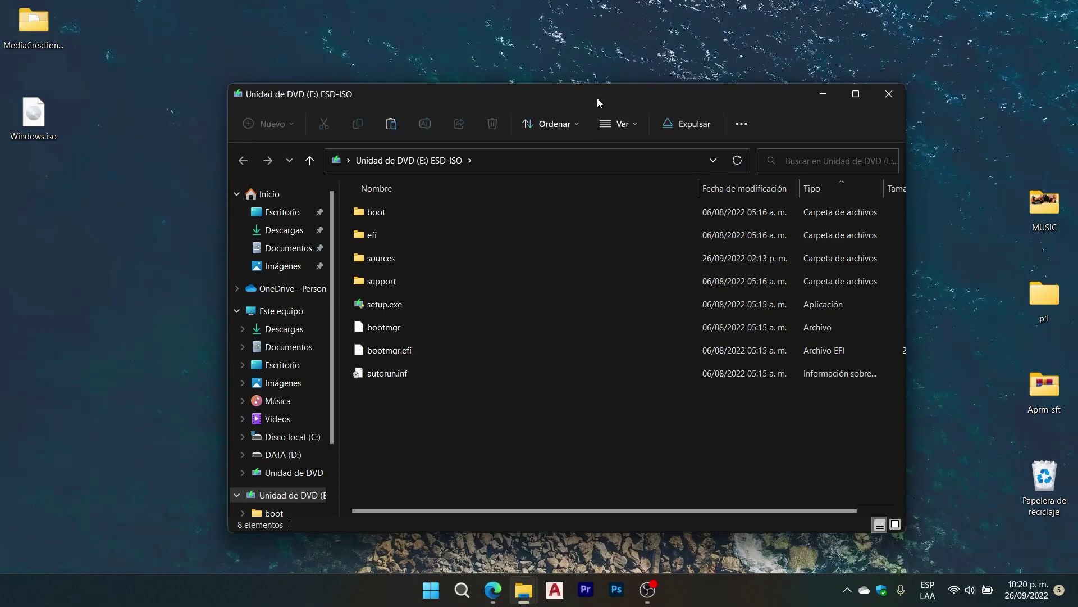
drag(597, 98, 596, 72)
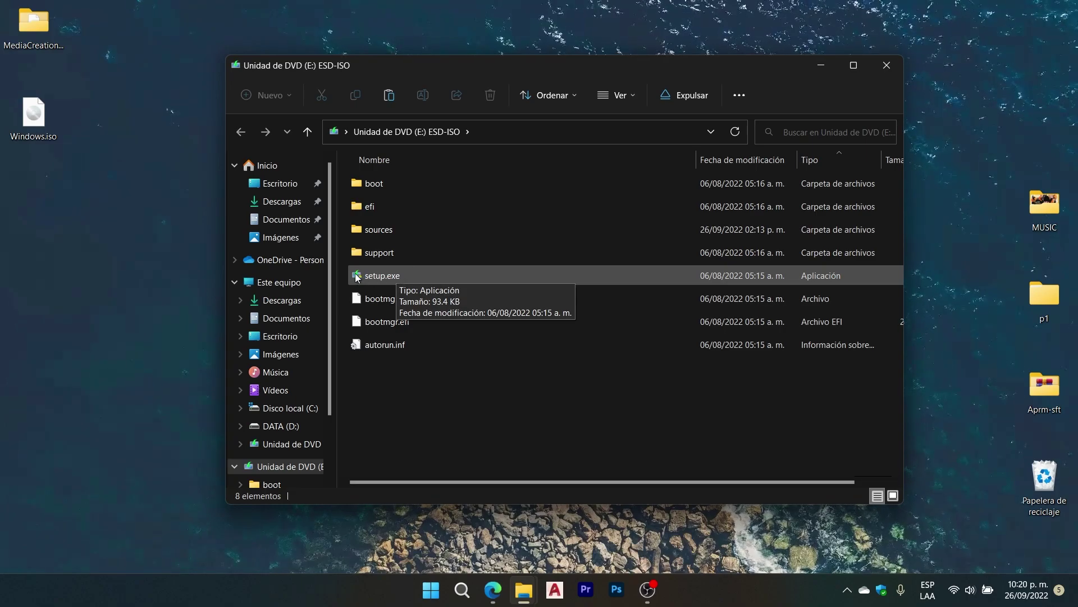
double_click(385, 277)
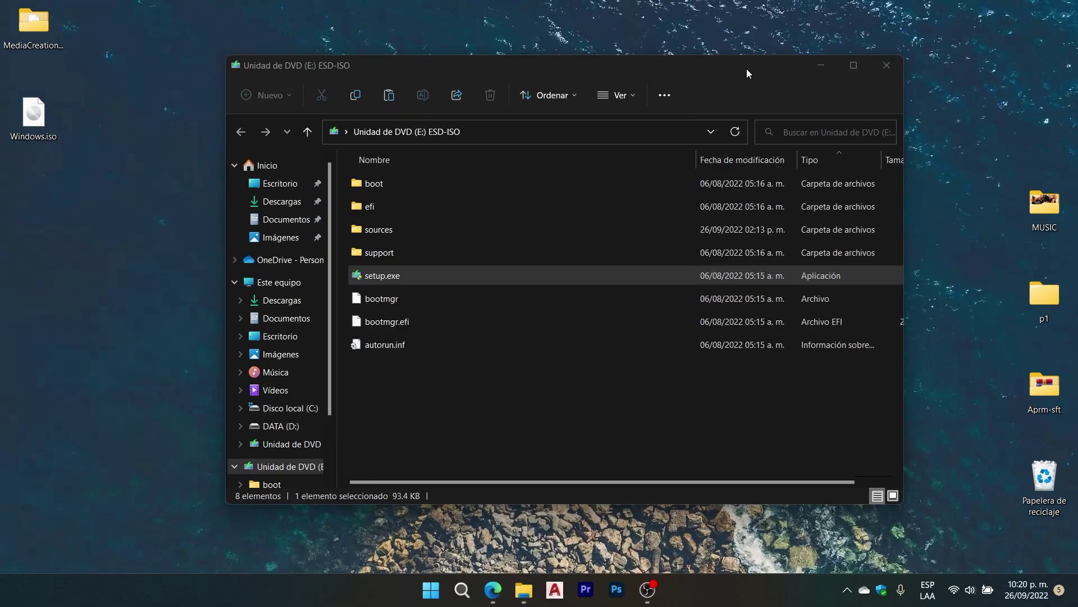
click(821, 65)
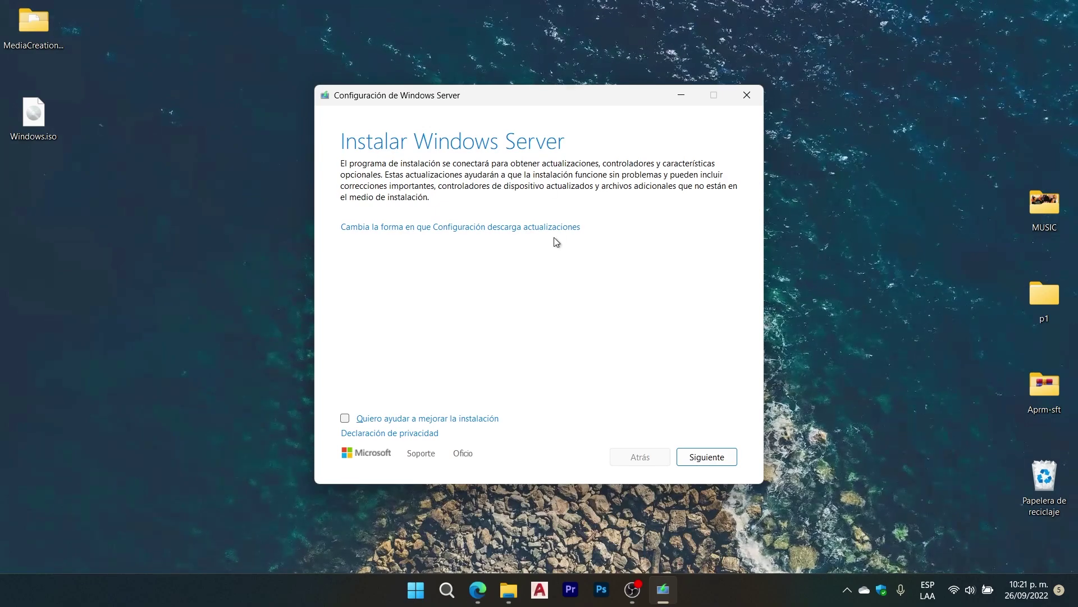
- Change how setup downloads updates to "No en este momento" and continue to the license terms
click(416, 229)
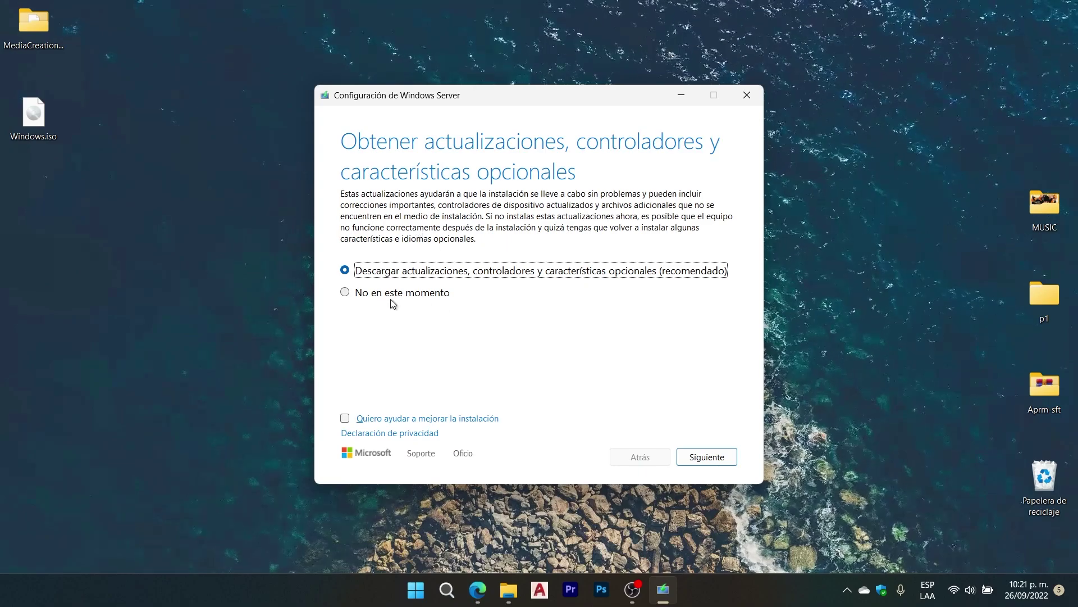
click(368, 295)
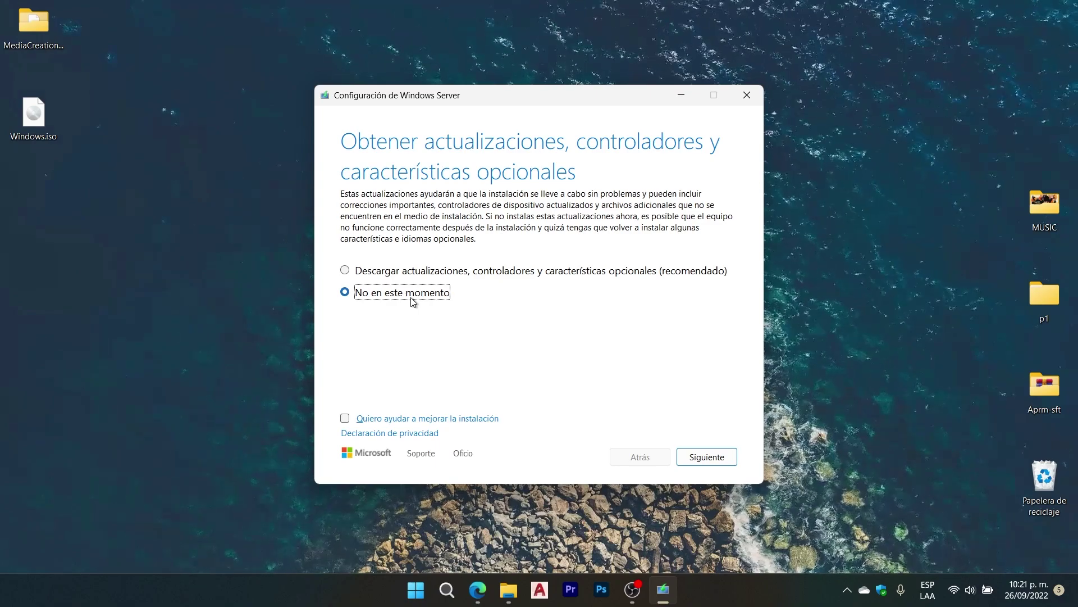
click(381, 276)
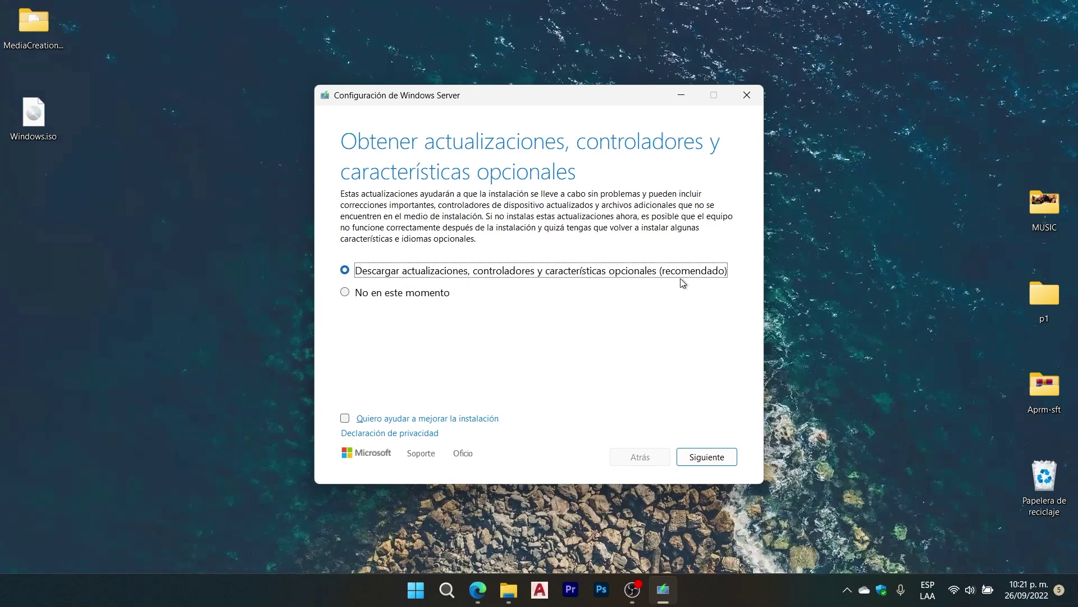
click(378, 296)
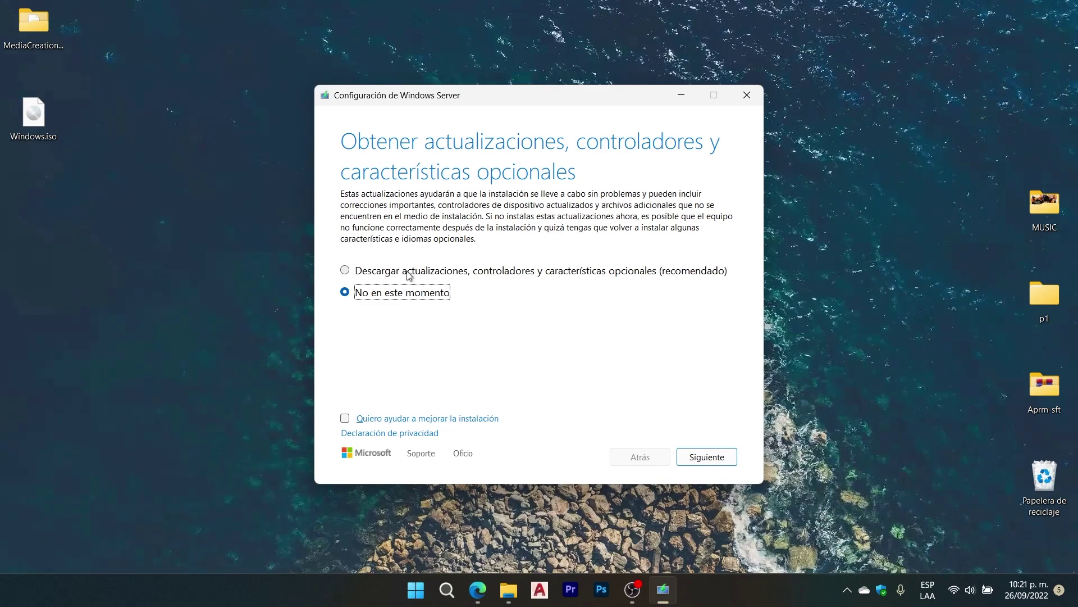
click(707, 456)
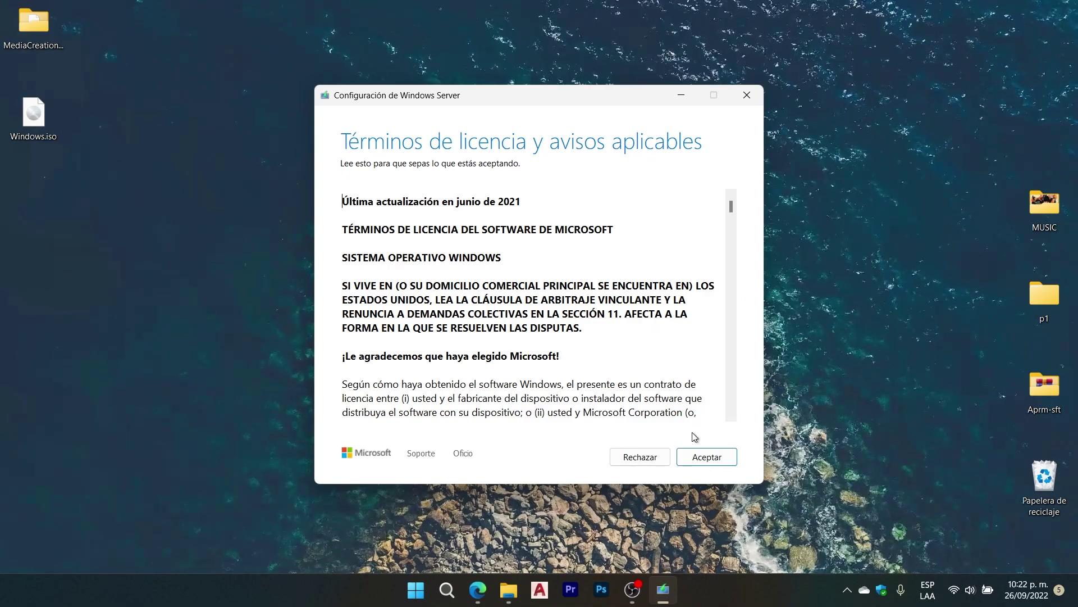
- Accept the license terms, choose "Mantener archivos, configuraciones y aplicaciones" as what to keep, and continue to the readiness check
click(709, 457)
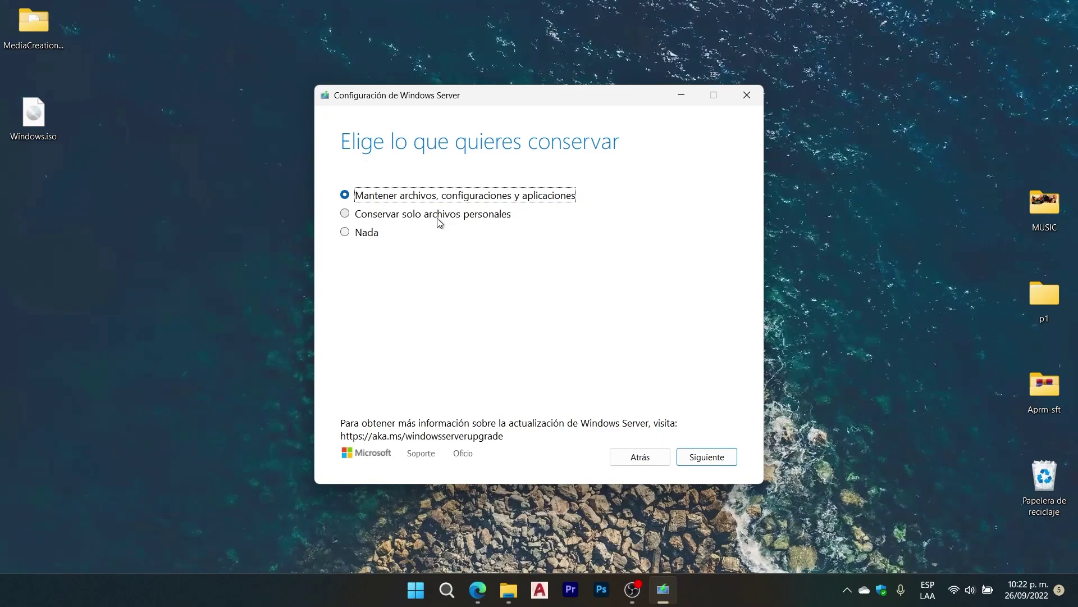
click(387, 221)
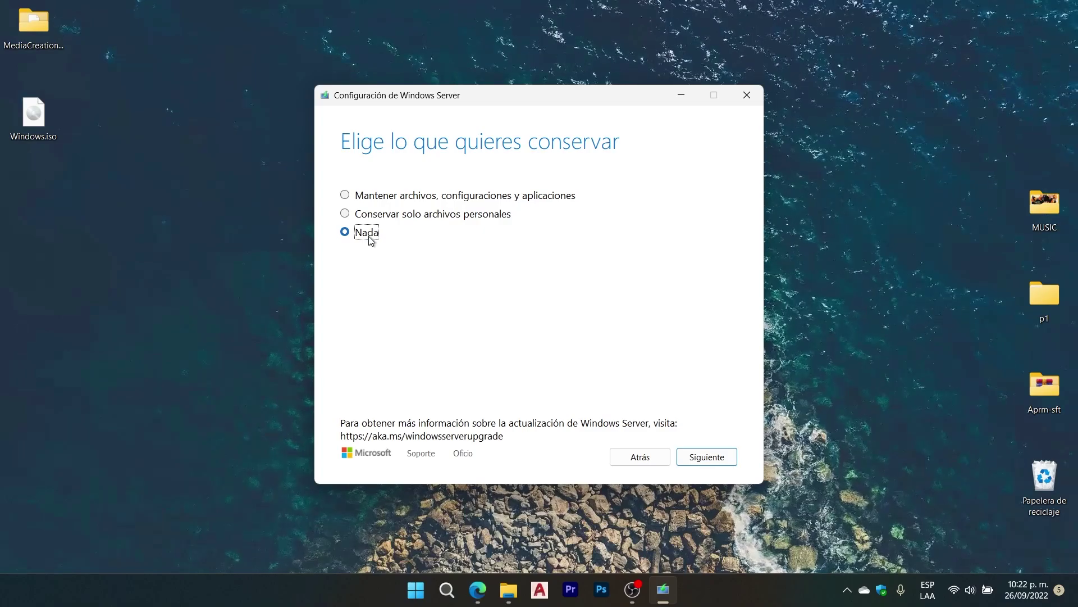
click(379, 198)
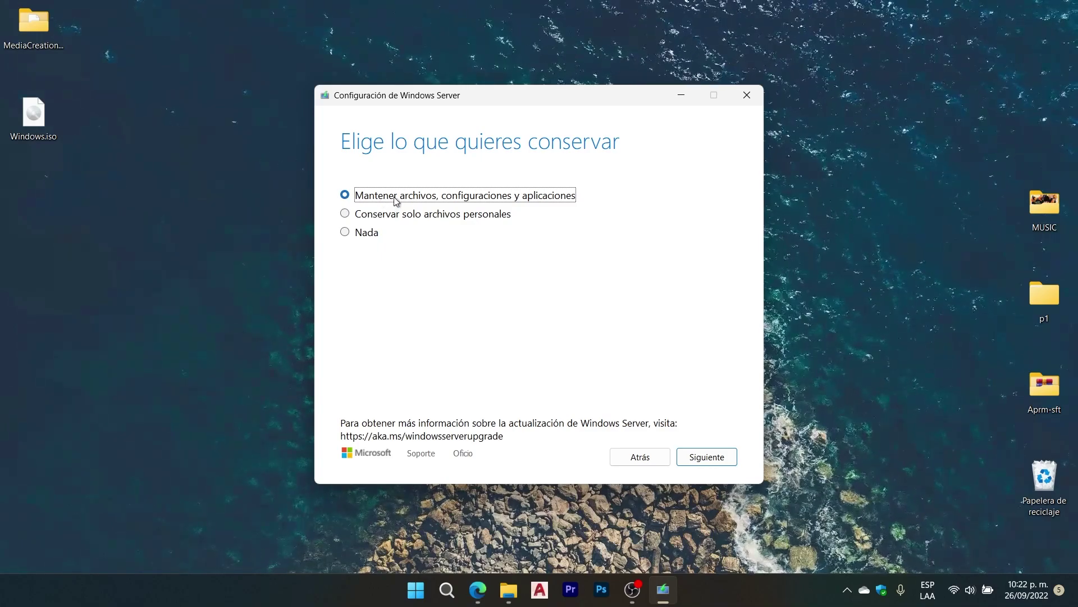
click(708, 456)
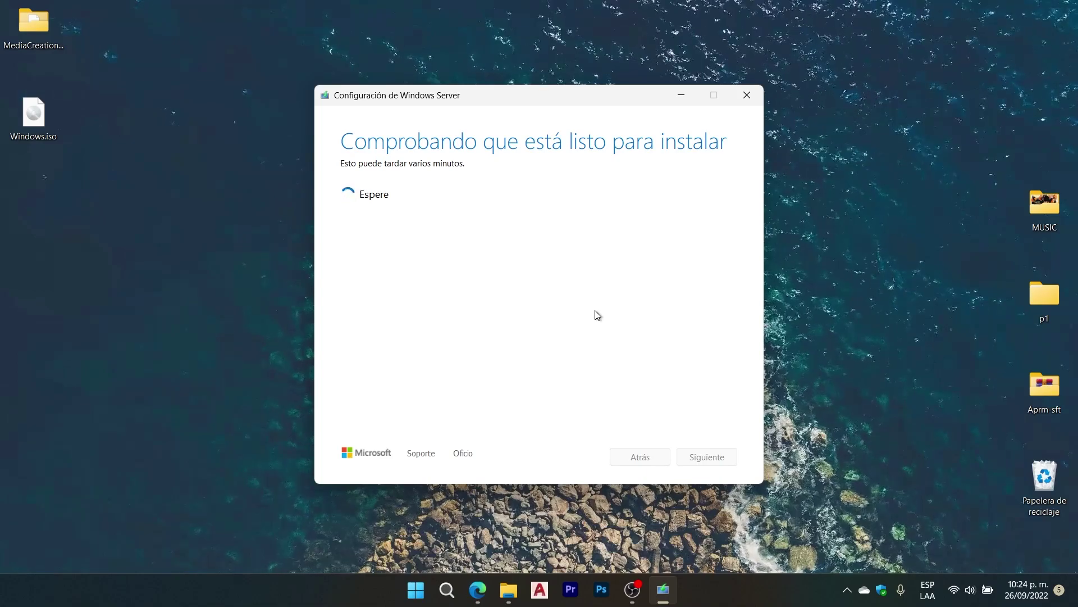
- Group the pinned WhatsApp and Messenger apps into one folder in Start, and open the folder to view its contents
click(416, 588)
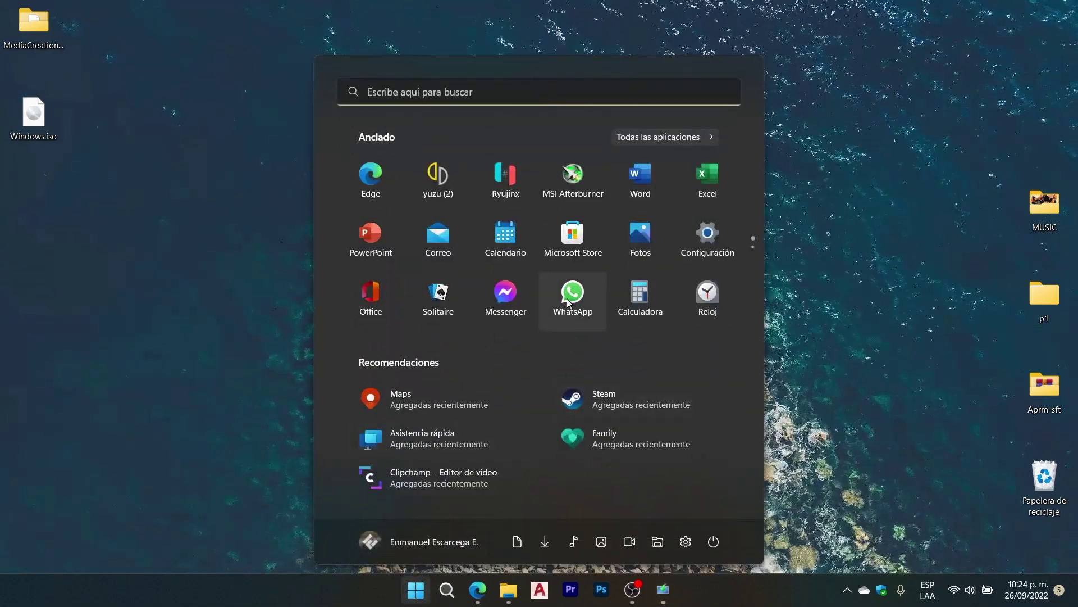
mouse_move(568, 294)
mouse_down()
mouse_move(496, 298)
mouse_move(564, 295)
mouse_up()
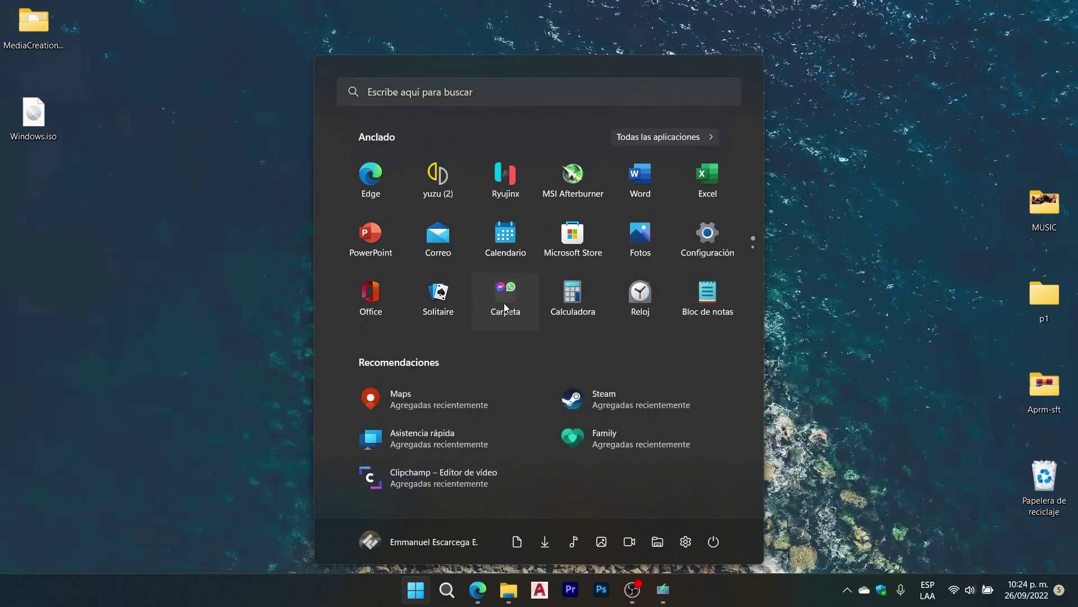
click(504, 302)
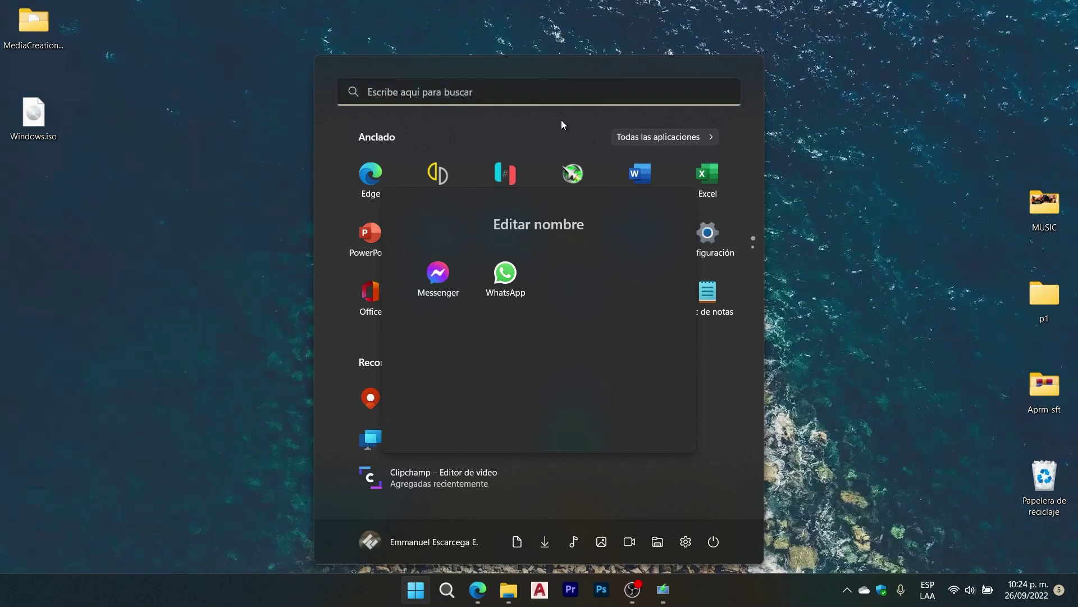
click(742, 390)
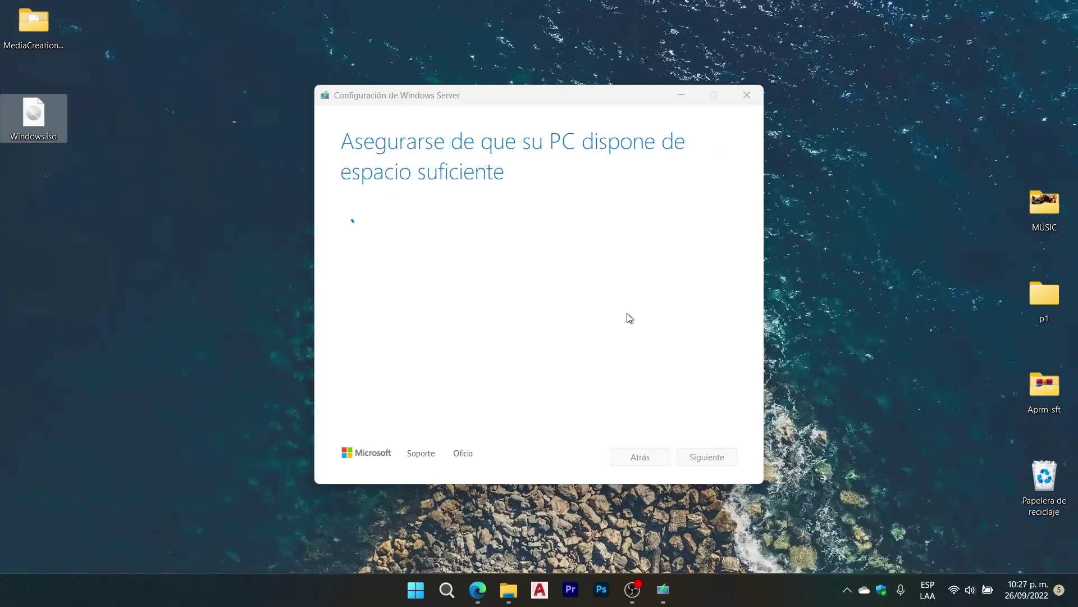
key(super+e)
click(879, 71)
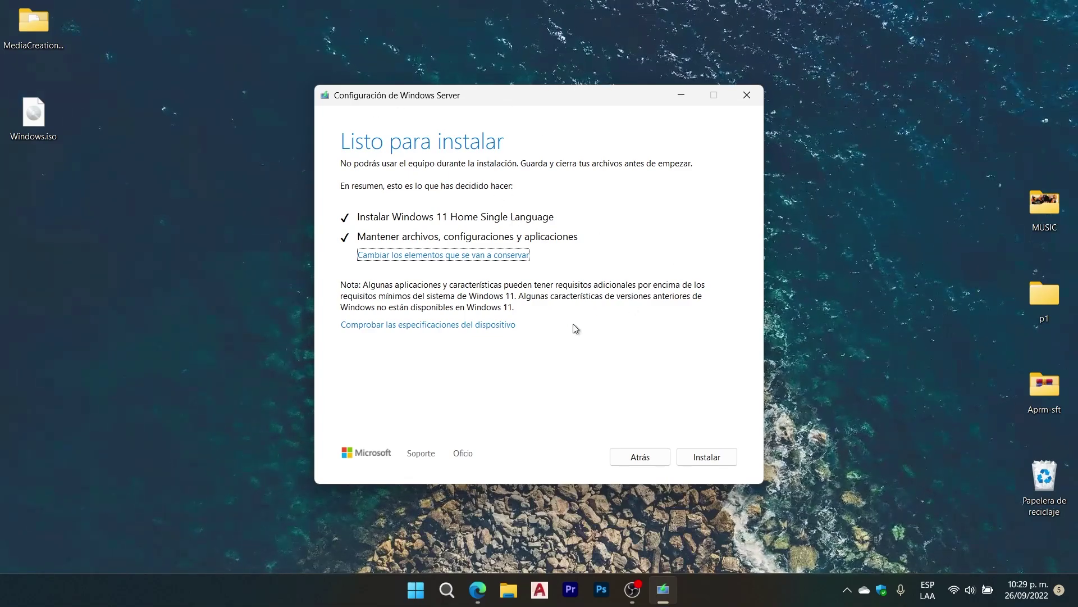
click(717, 455)
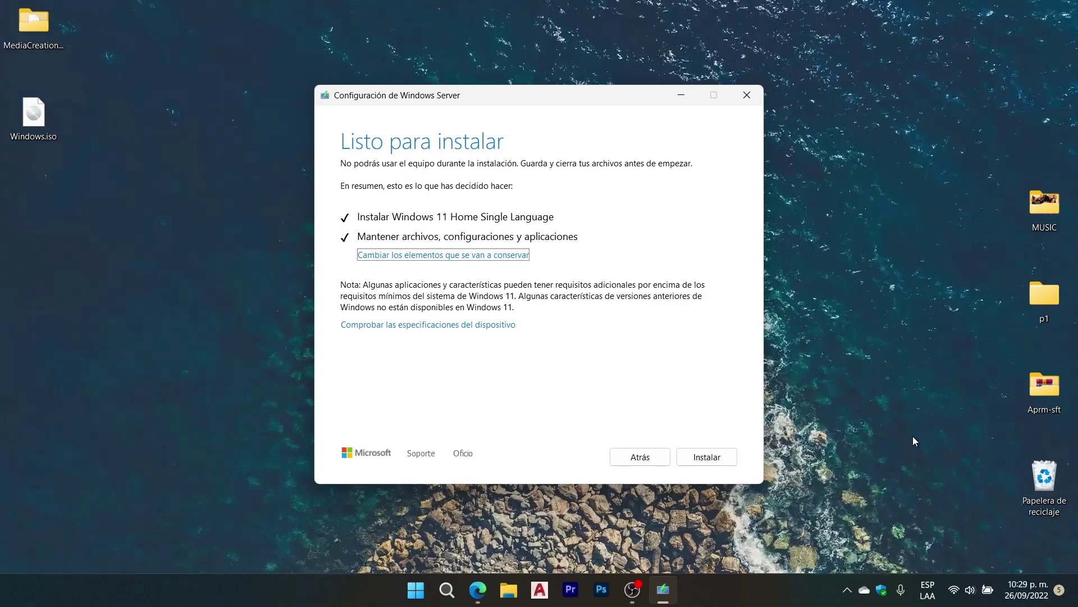
mouse_move(676, 598)
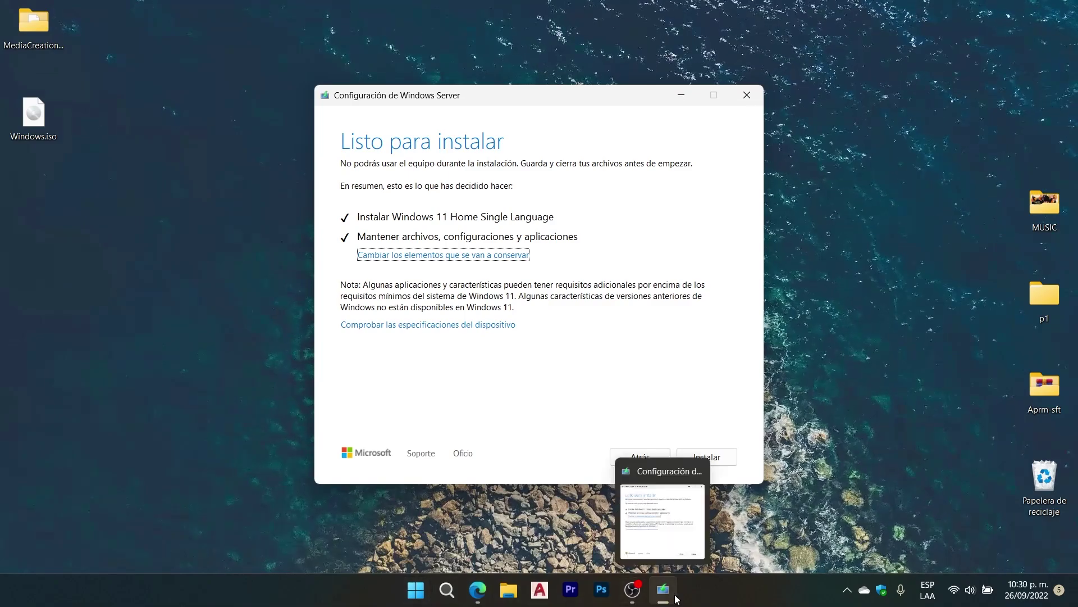